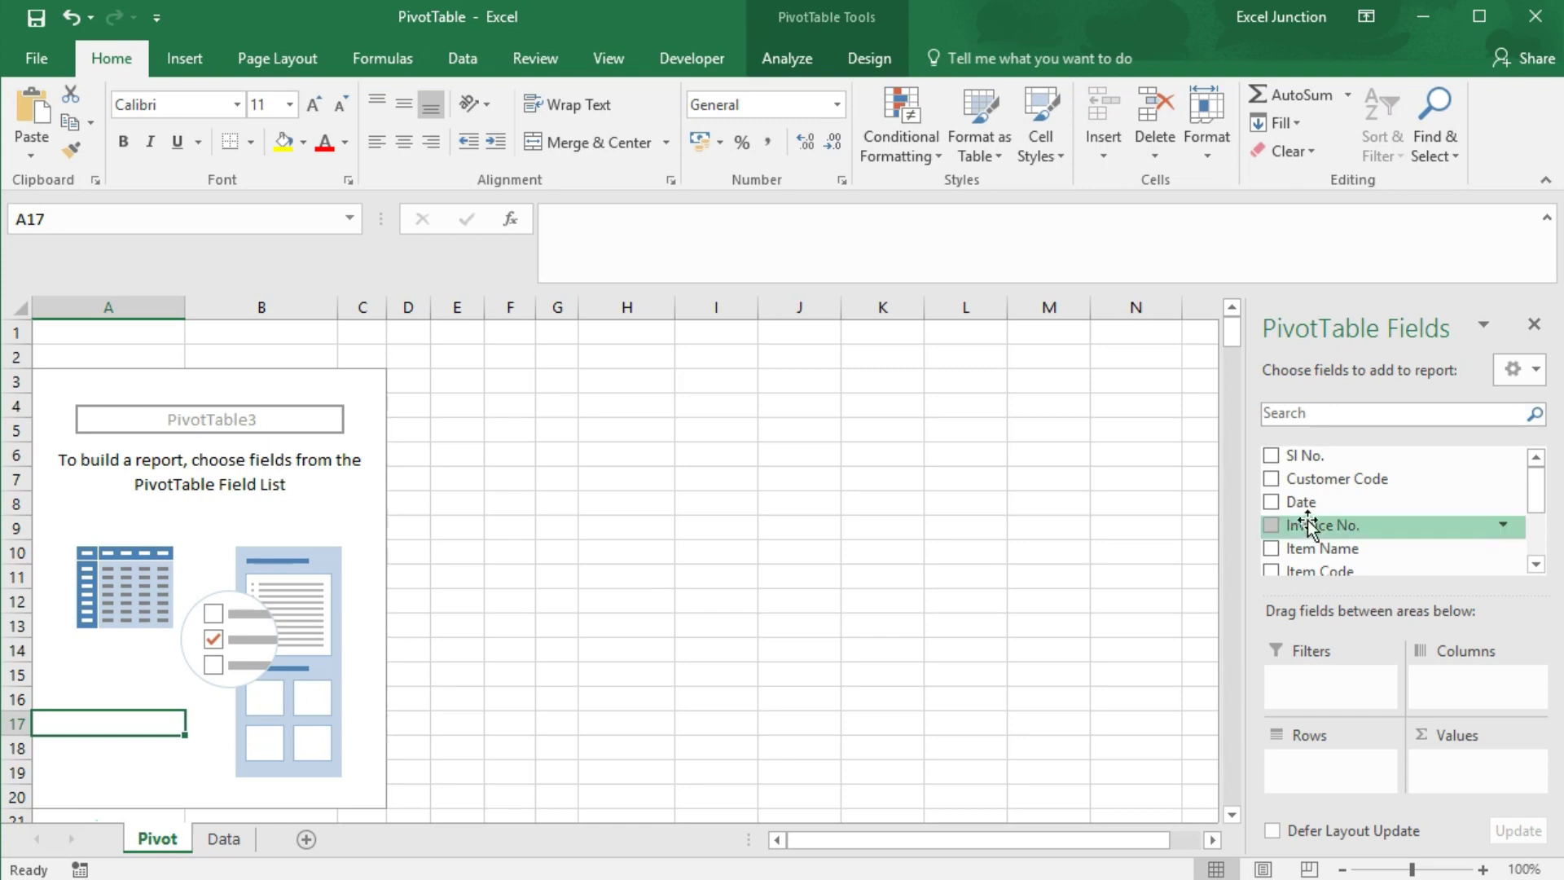
scroll(1537, 493, down, 3)
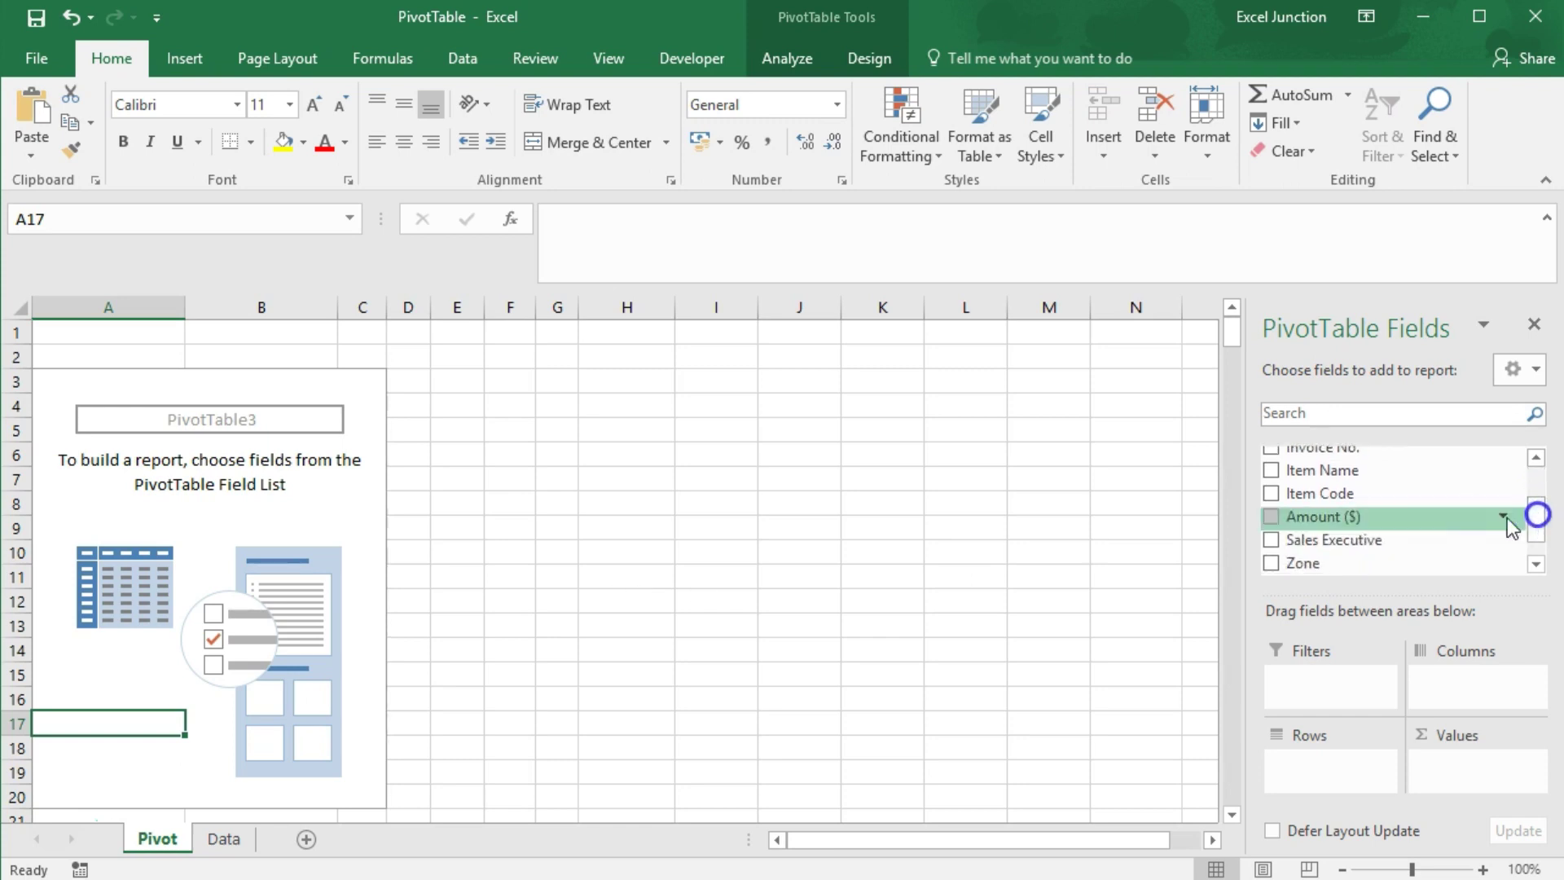
mouse_move(1528, 513)
mouse_down()
mouse_move(1458, 699)
mouse_move(1467, 768)
mouse_up()
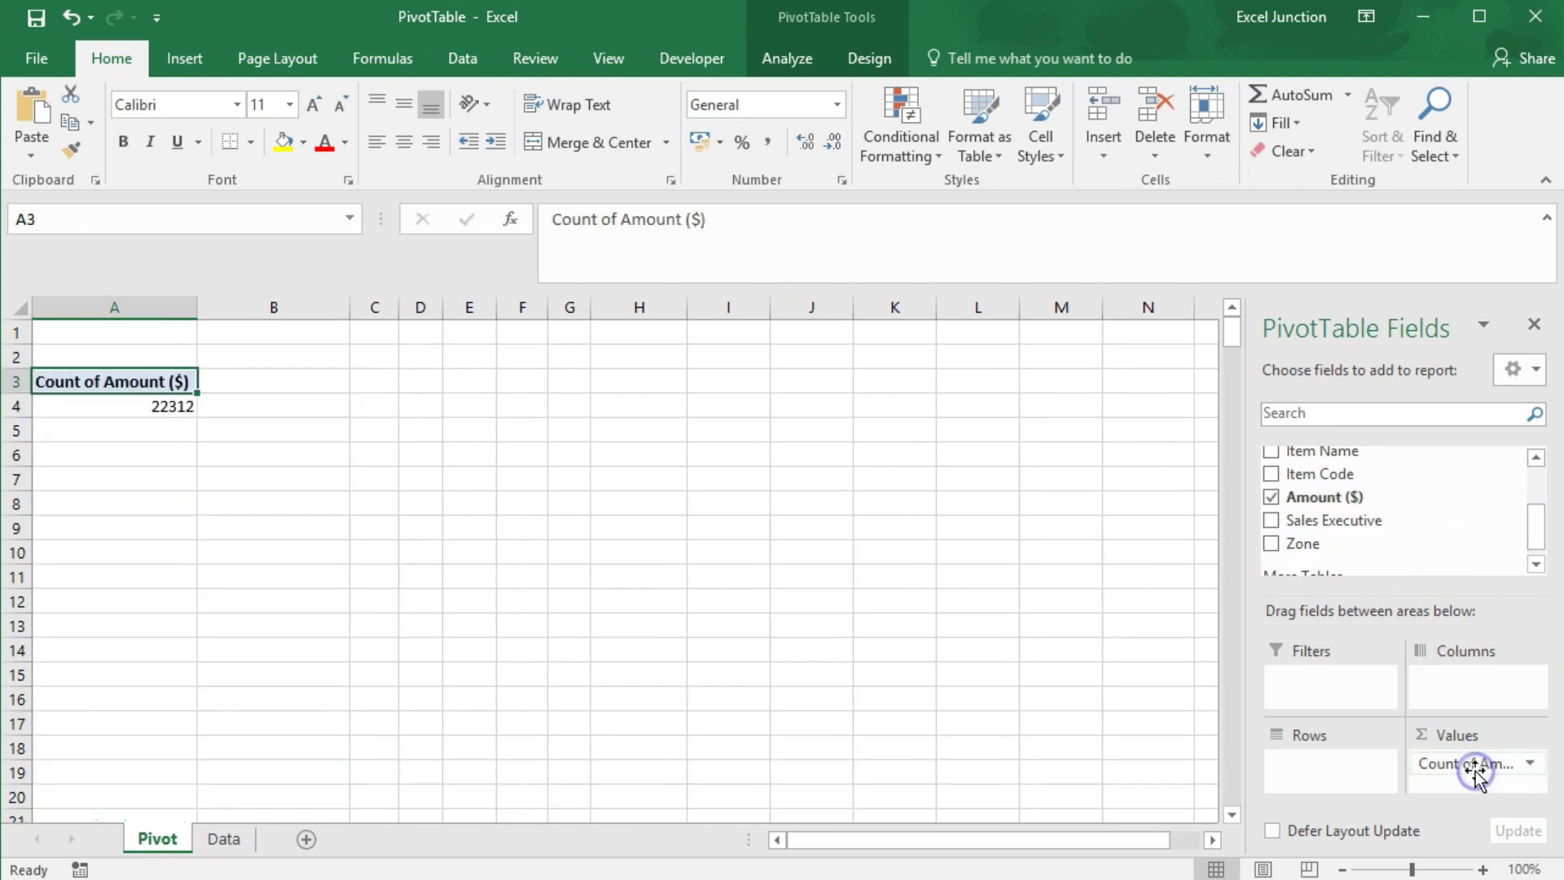
drag(1538, 553, 1534, 498)
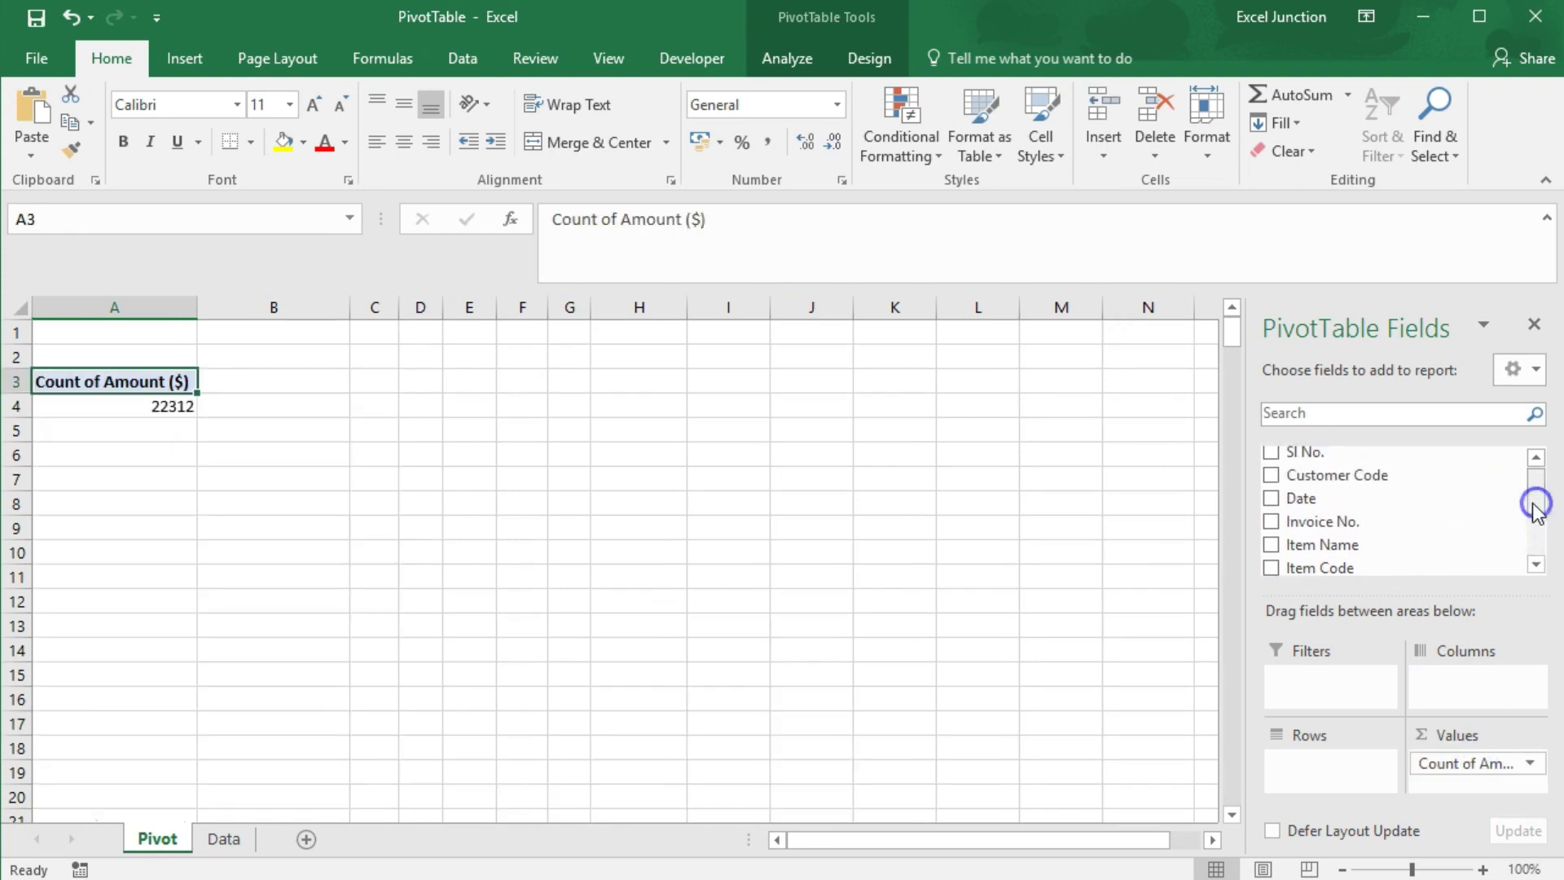
mouse_move(1385, 541)
mouse_down()
mouse_move(1369, 560)
mouse_move(1356, 771)
mouse_up()
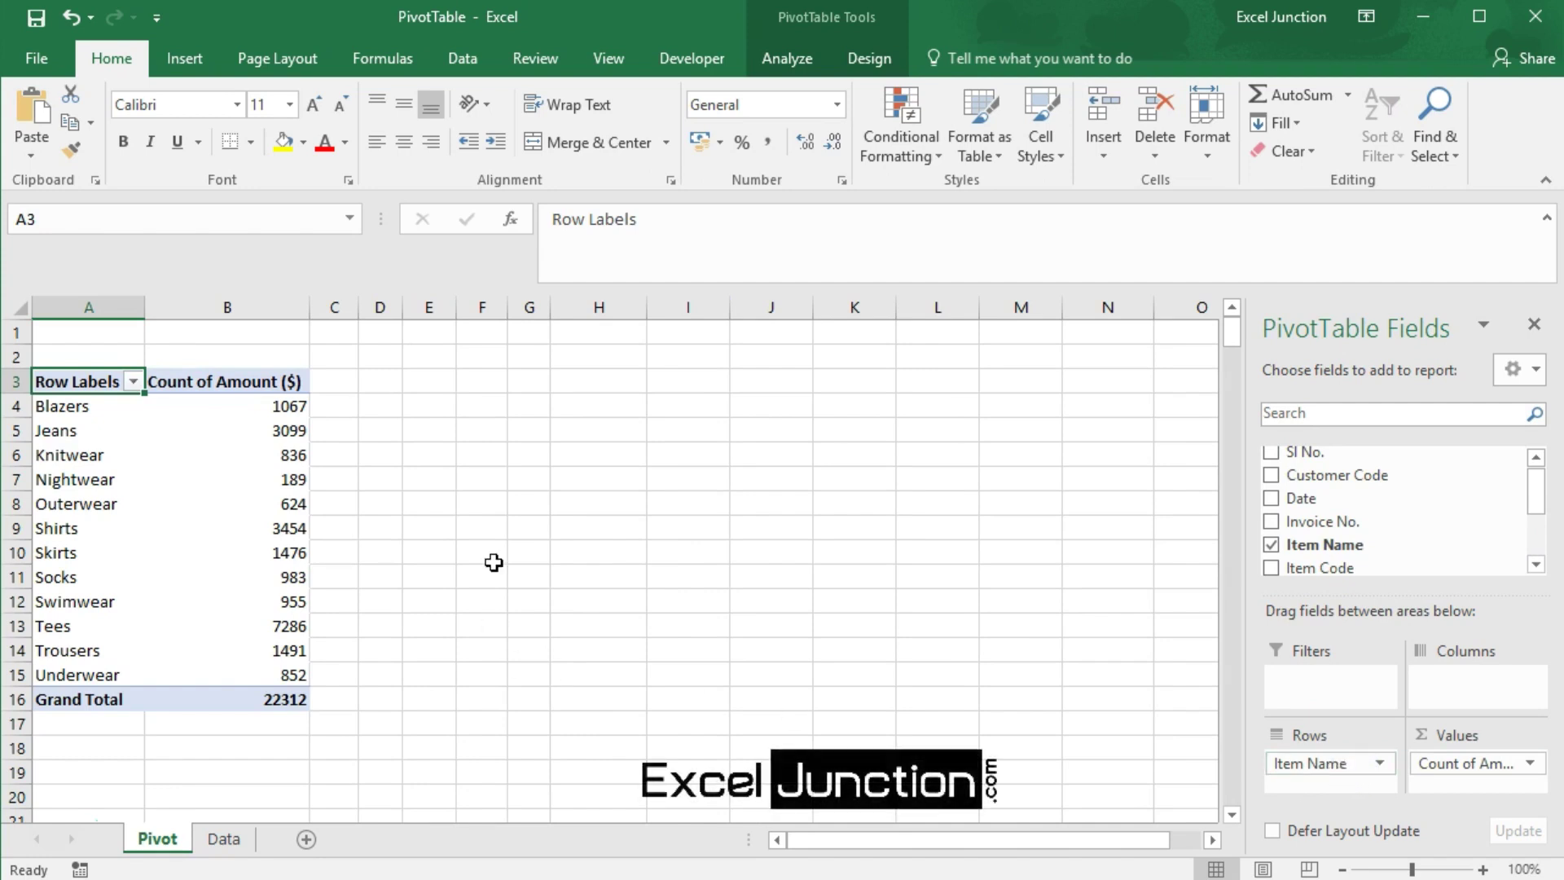
Summarize Amount ($) by Sum via Value Field Settings, giving a grand total of 5010801.
right_click(259, 431)
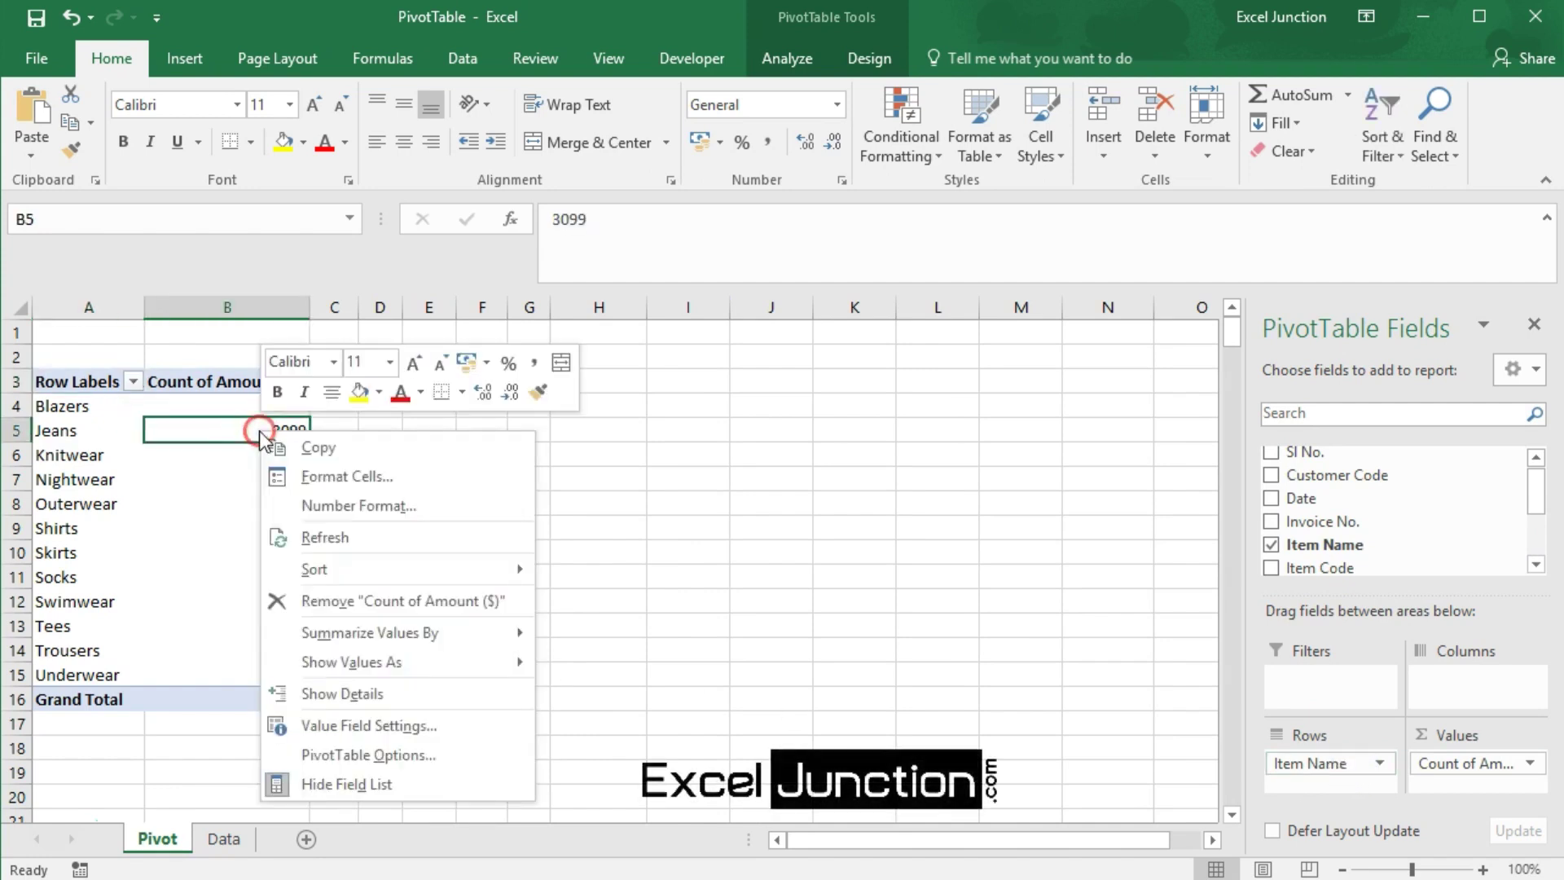
click(347, 728)
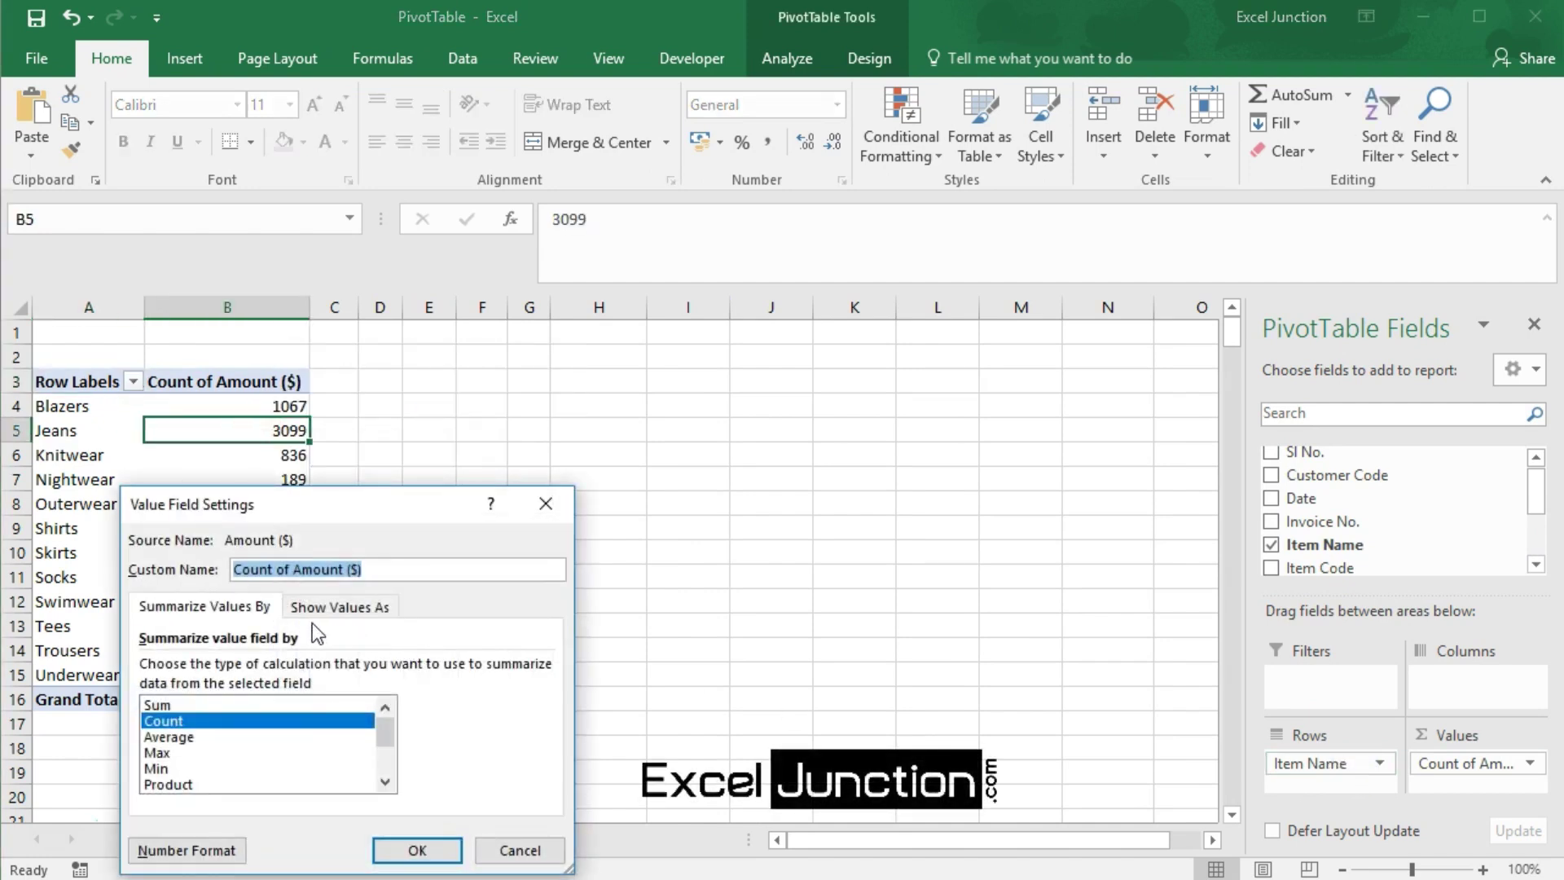
click(183, 705)
click(411, 848)
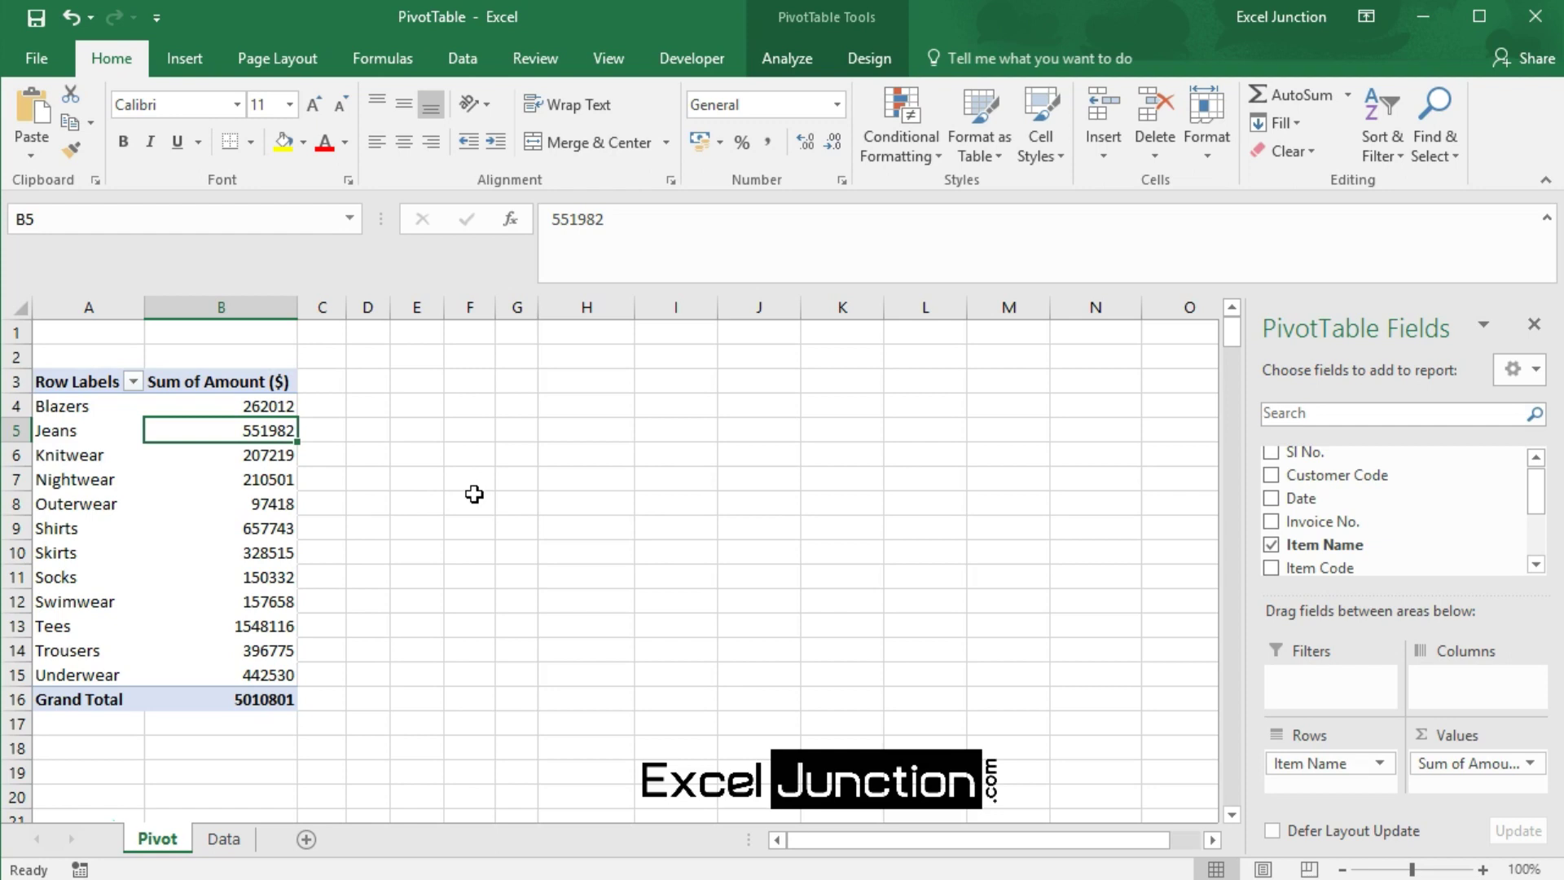
click(267, 480)
mouse_move(221, 480)
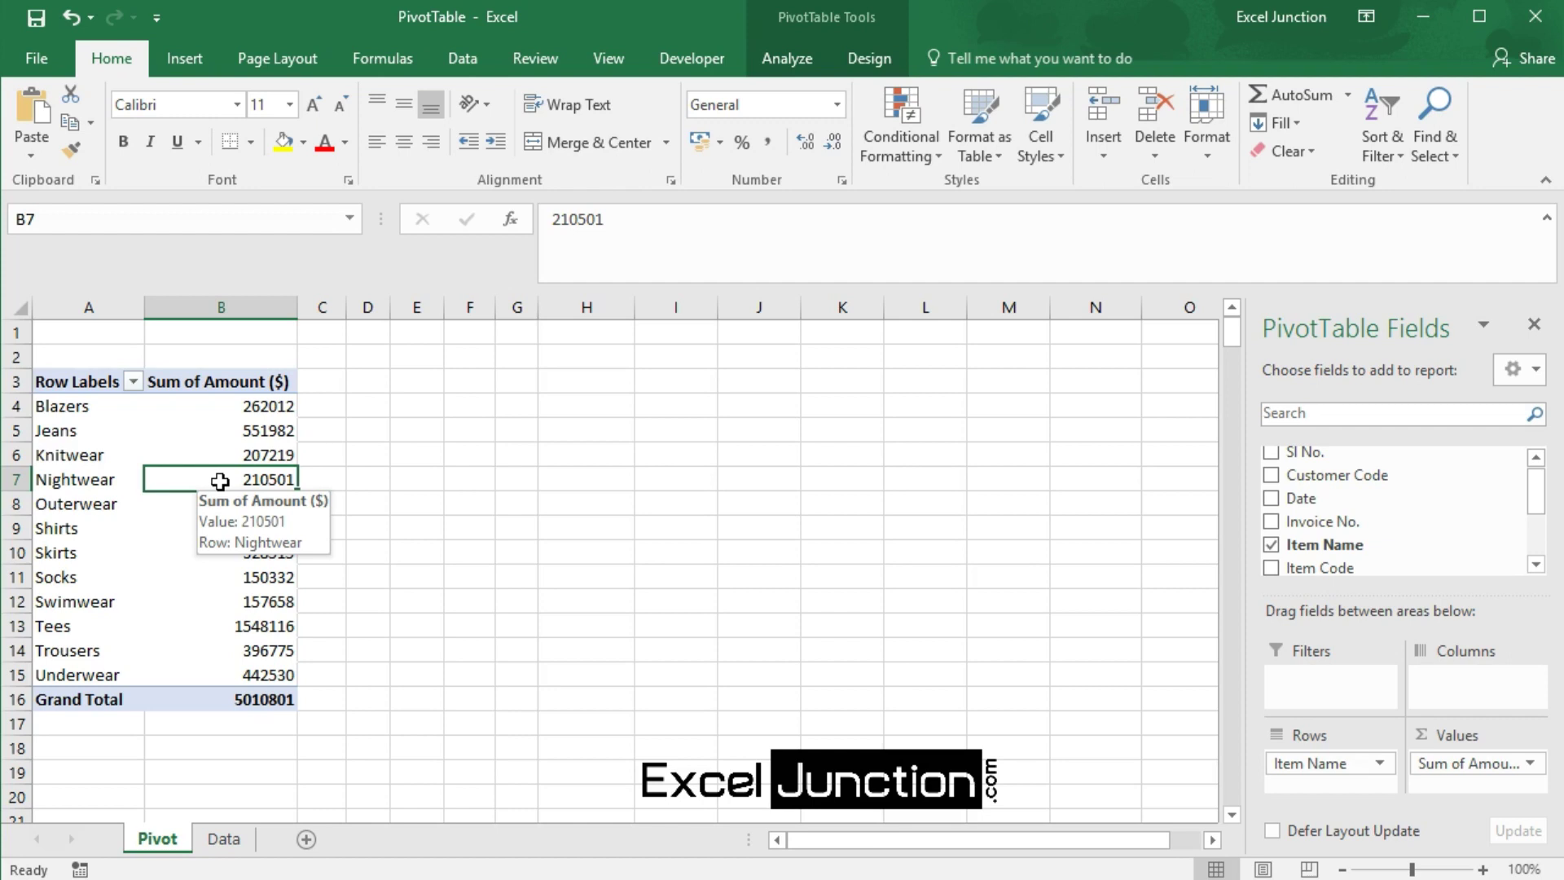
Sort items by Sum of Amount largest to smallest so Tees (1548116) comes first.
right_click(221, 481)
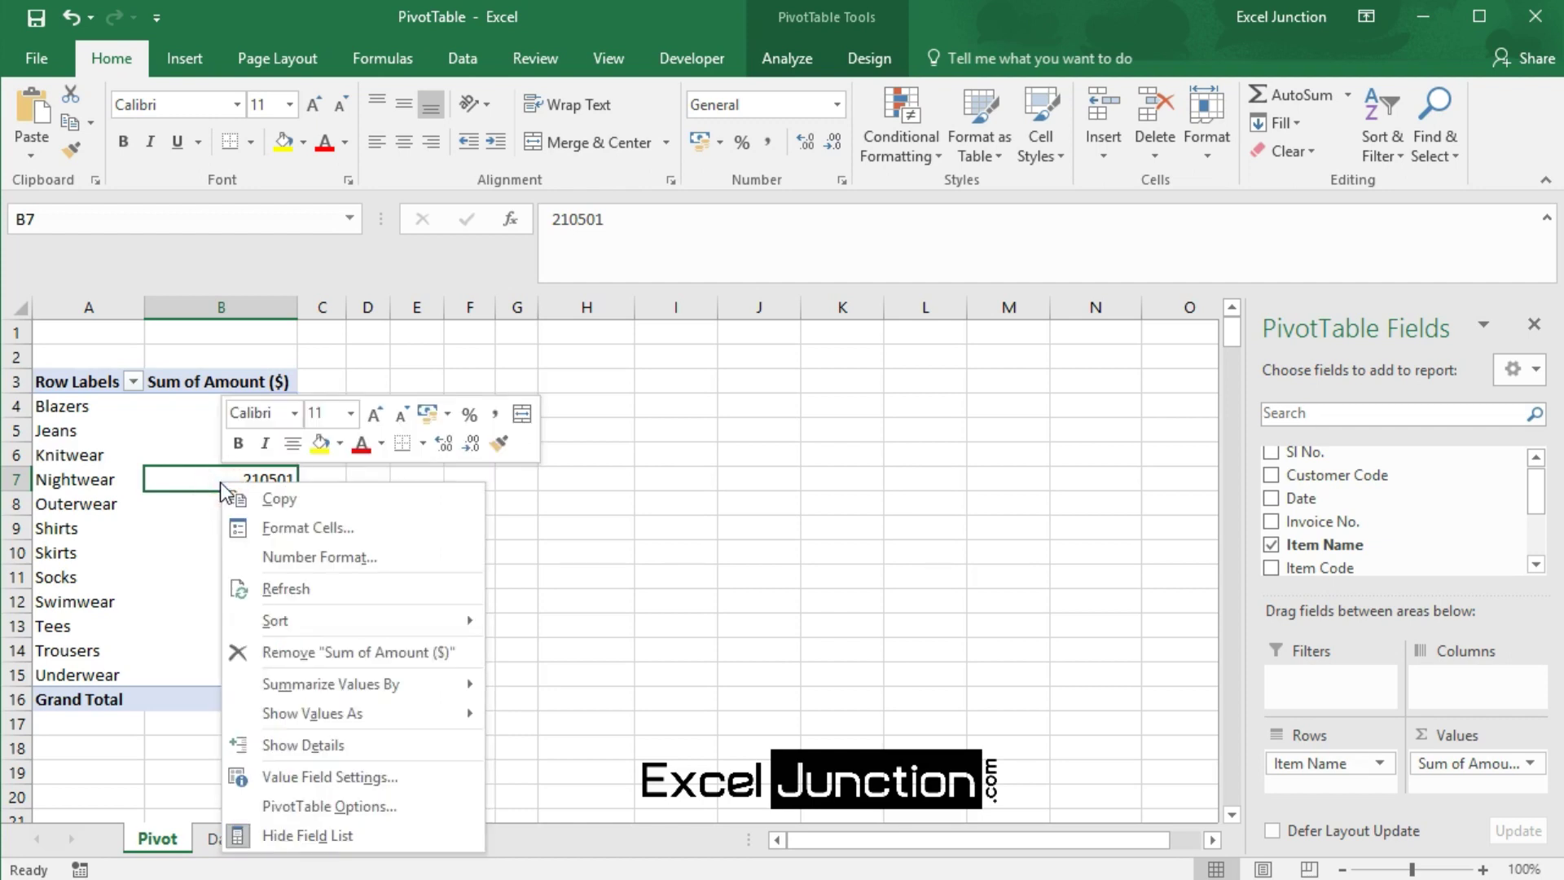
mouse_move(345, 621)
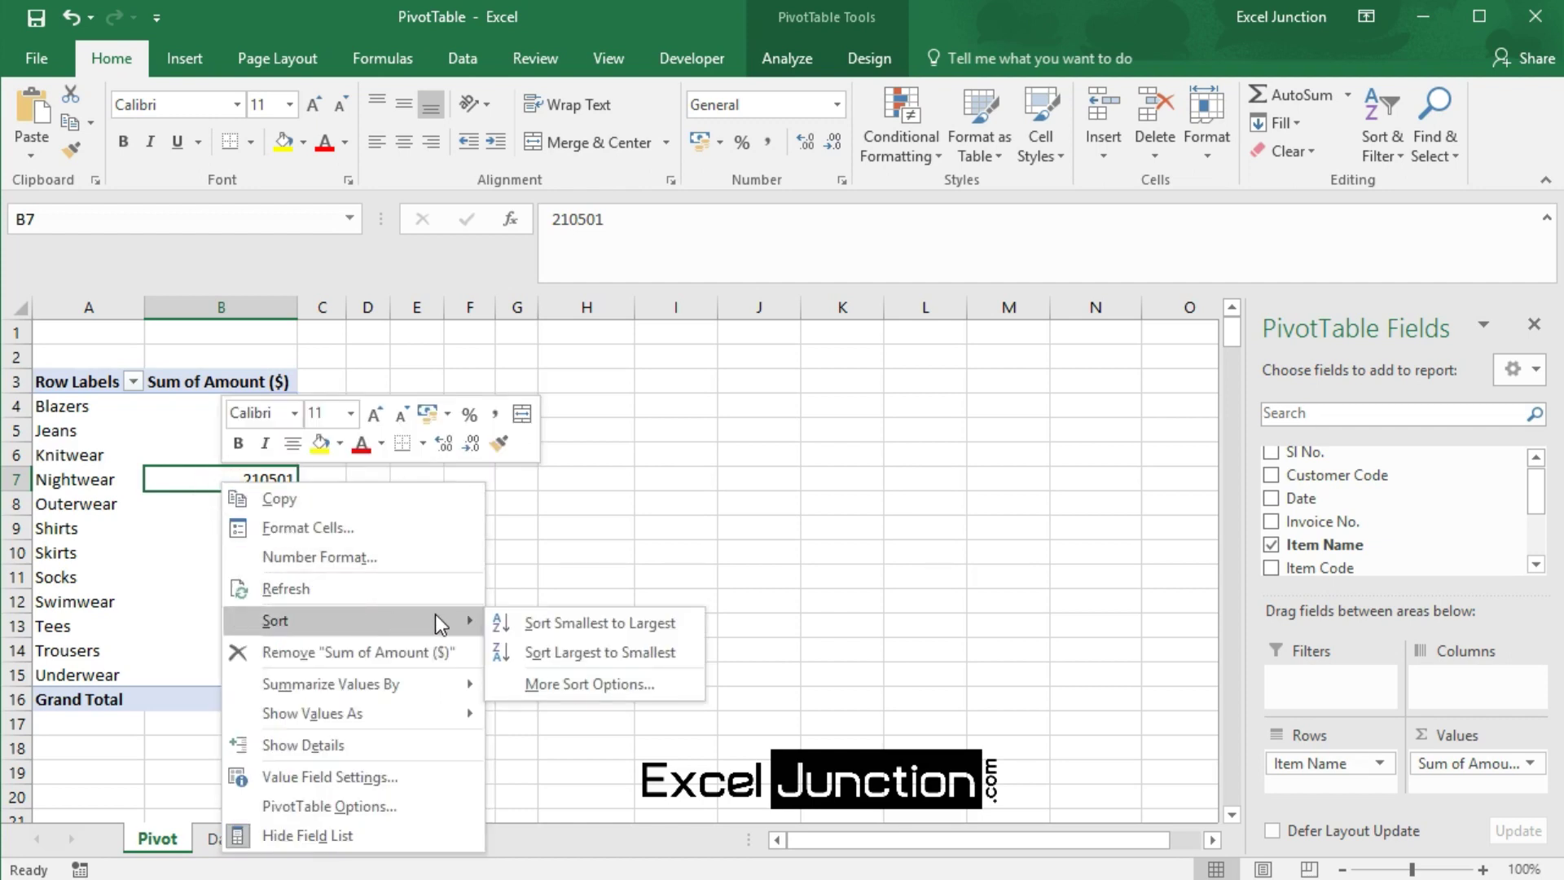
click(552, 652)
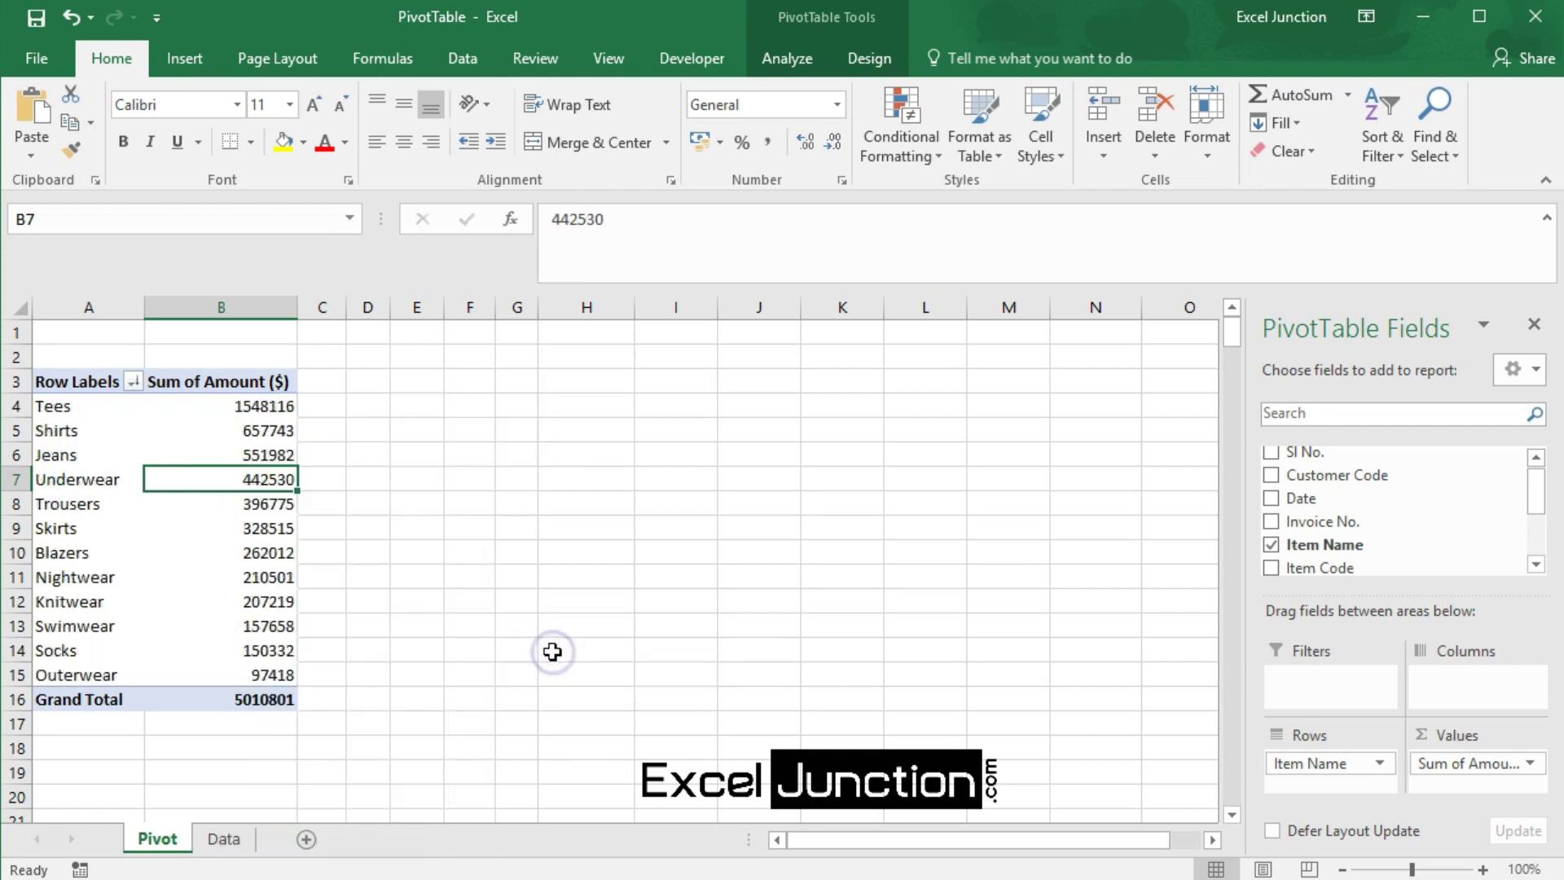
click(477, 625)
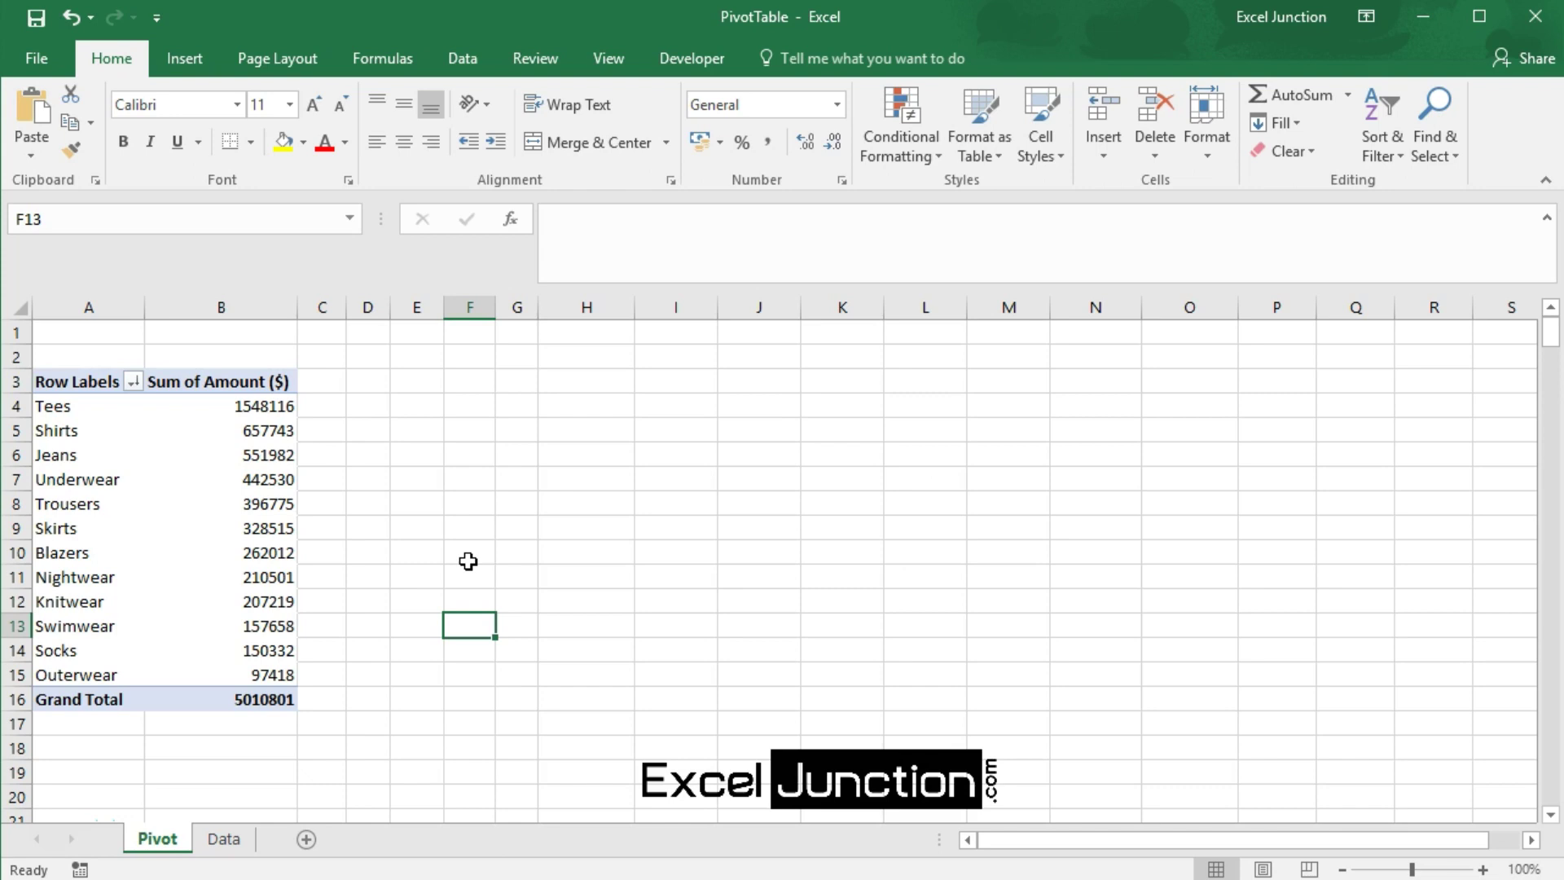
Group the Tees, Shirts and Jeans labels into Group1 totalling 2757841.
drag(90, 408, 90, 450)
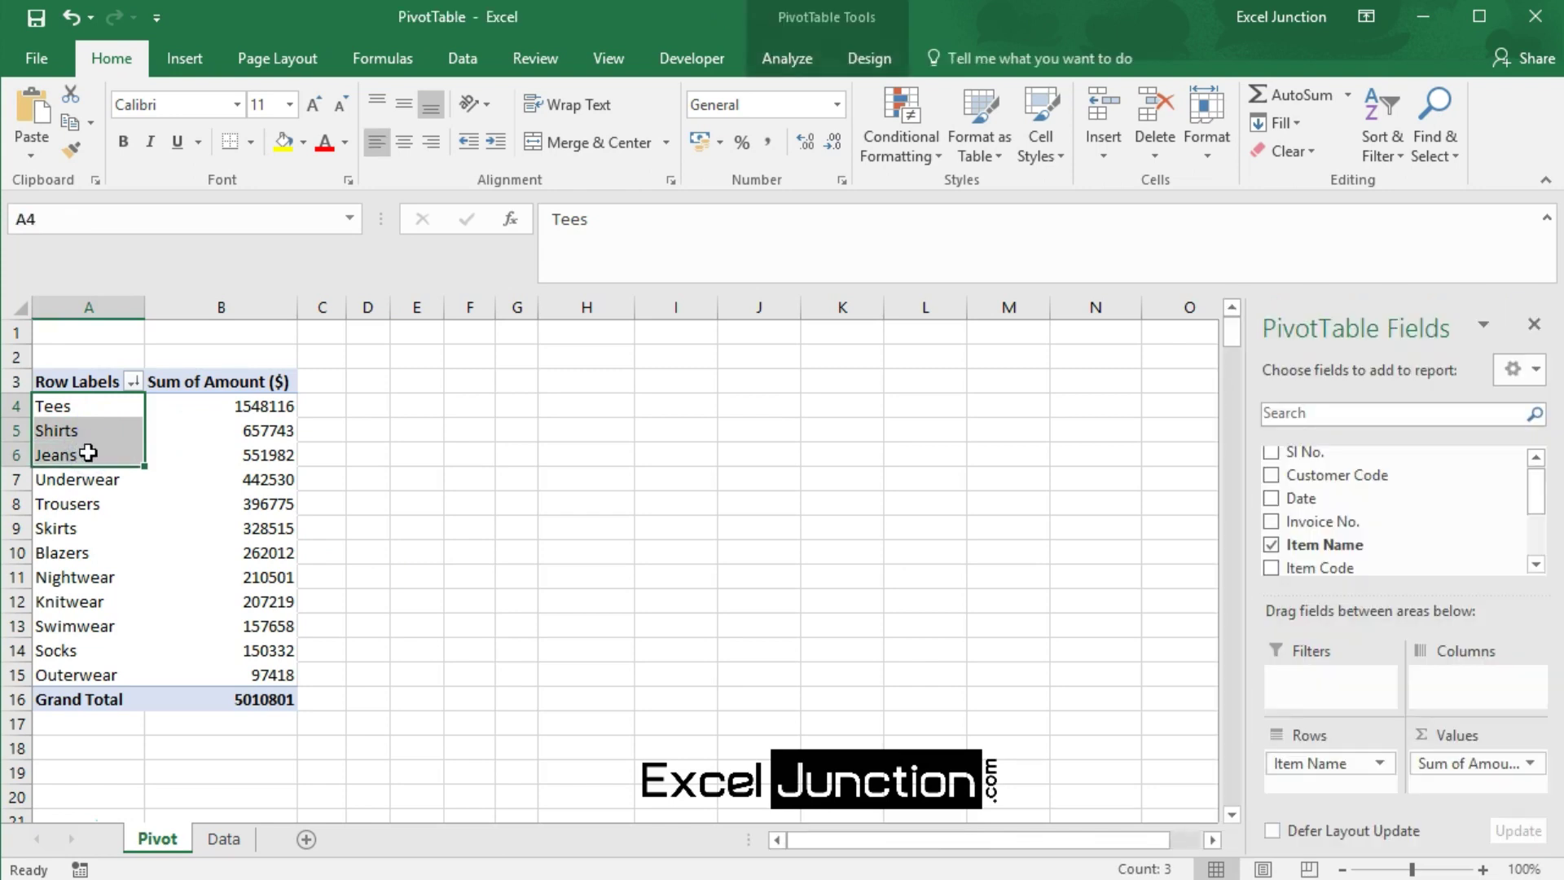
right_click(89, 454)
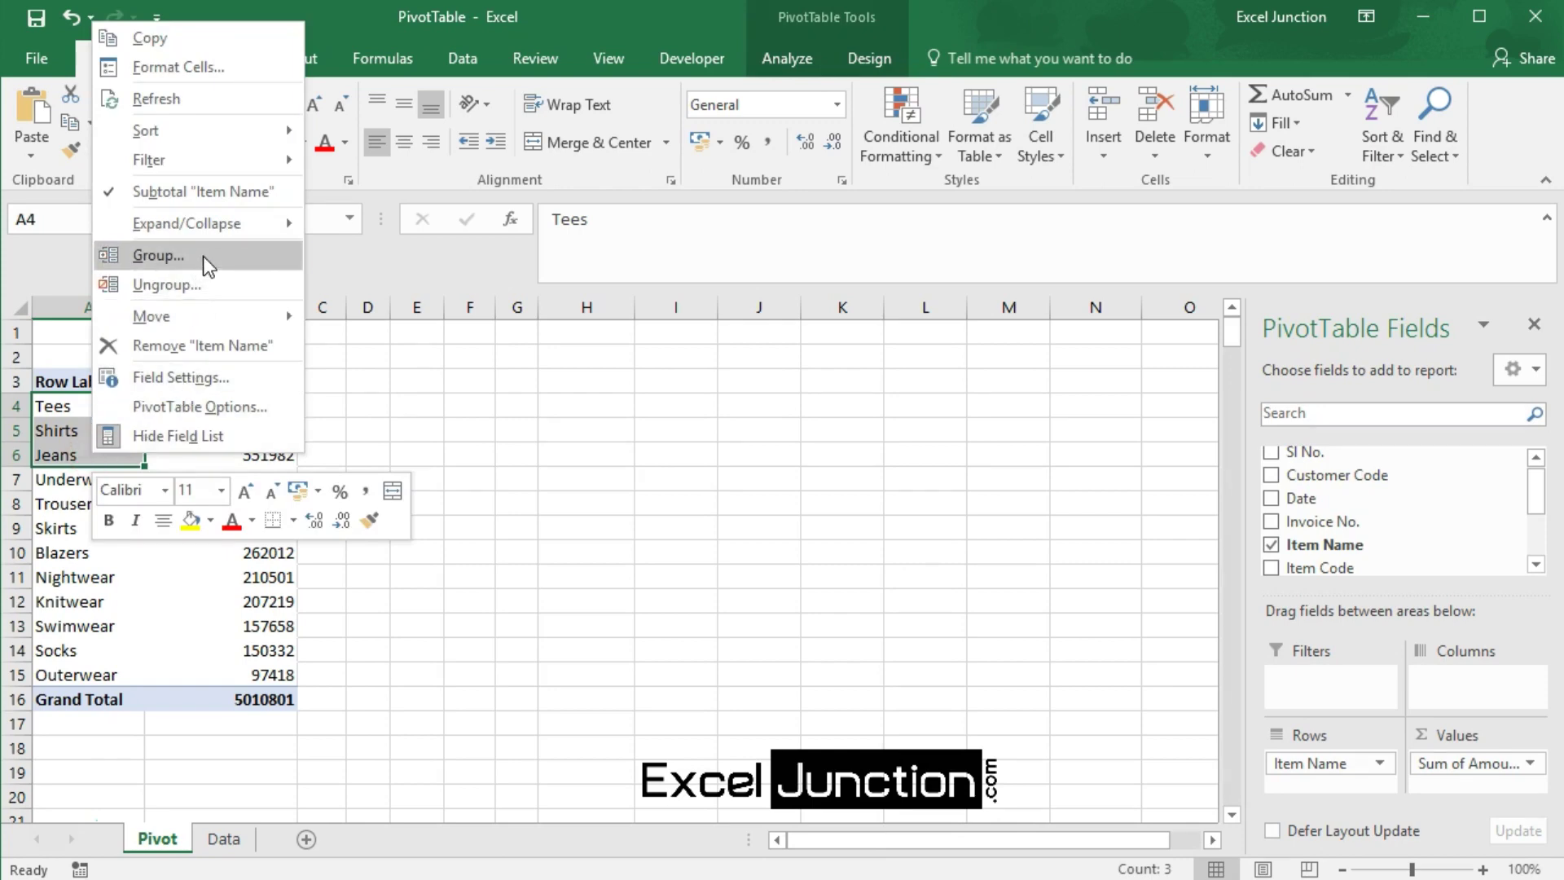
click(203, 256)
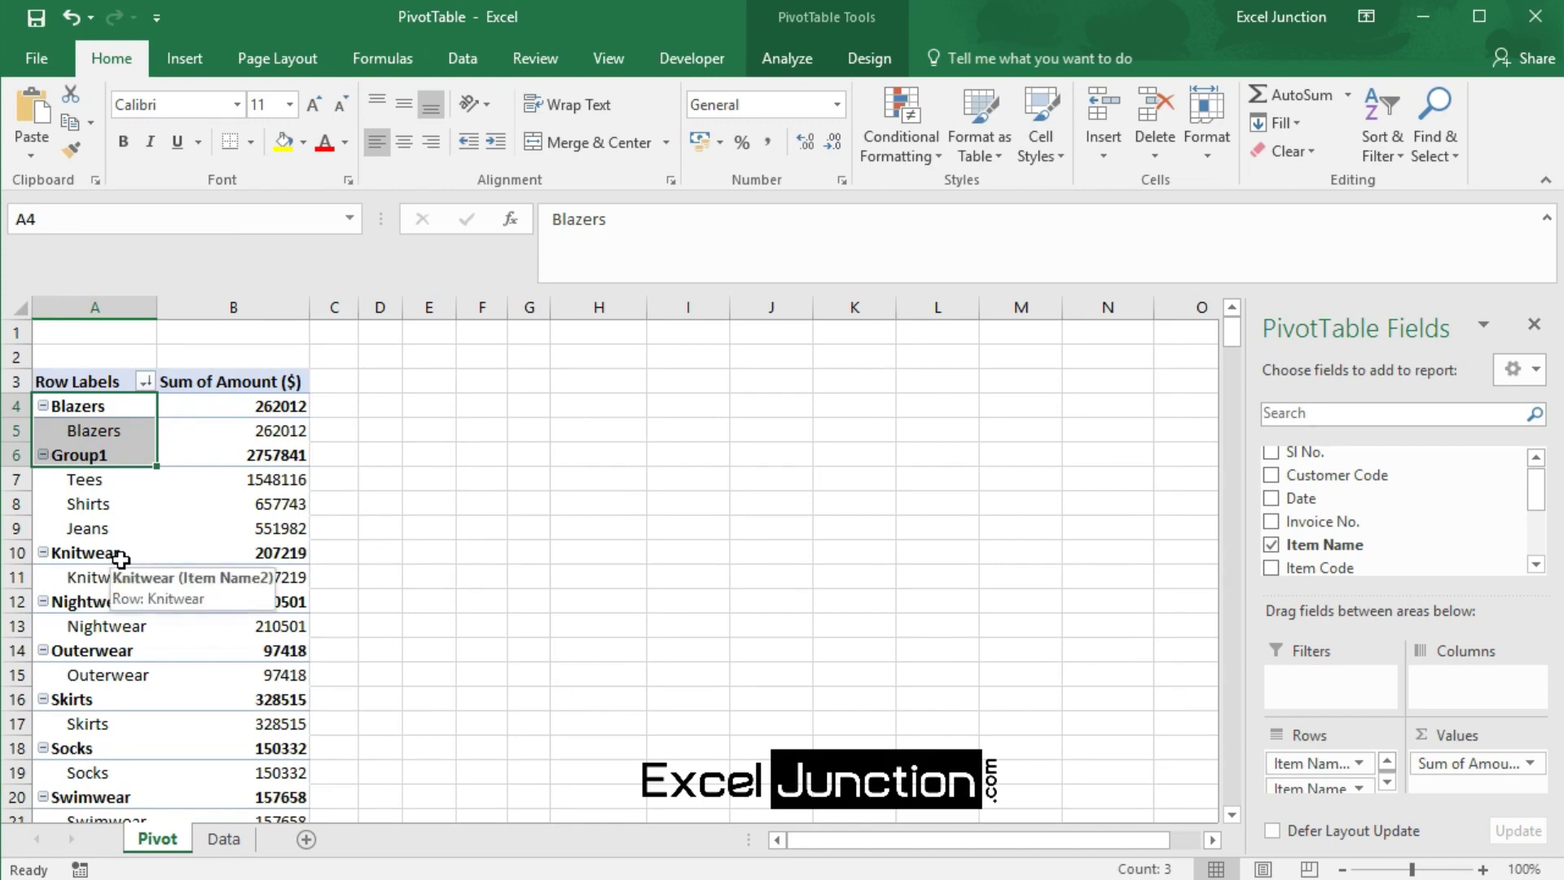
scroll(121, 557, down, 1)
scroll(118, 526, down, 2)
scroll(115, 489, down, 1)
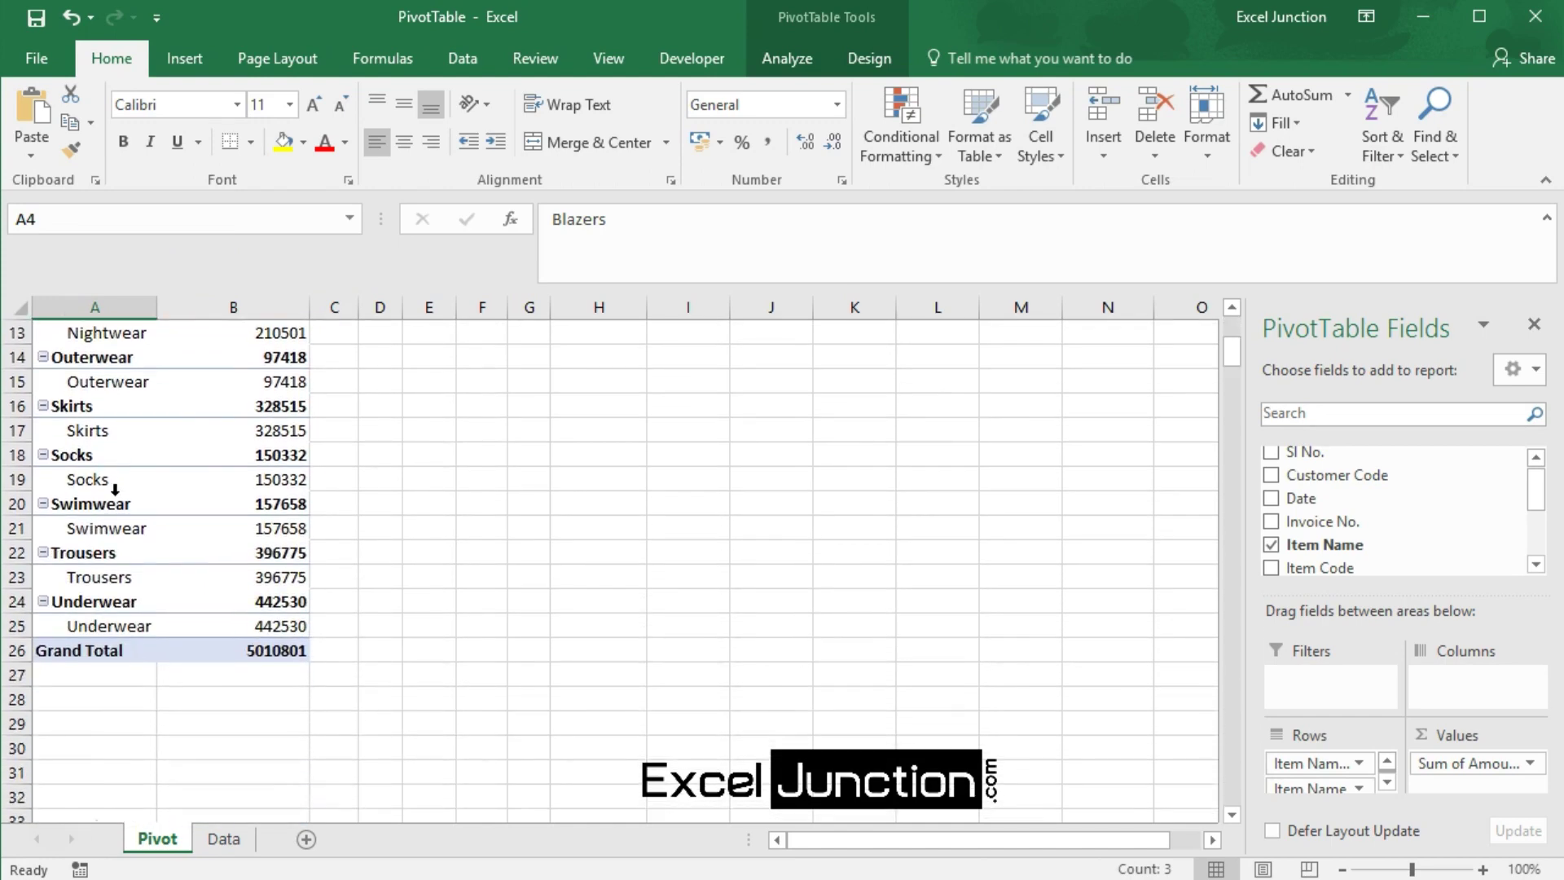
scroll(115, 490, up, 2)
scroll(115, 489, up, 2)
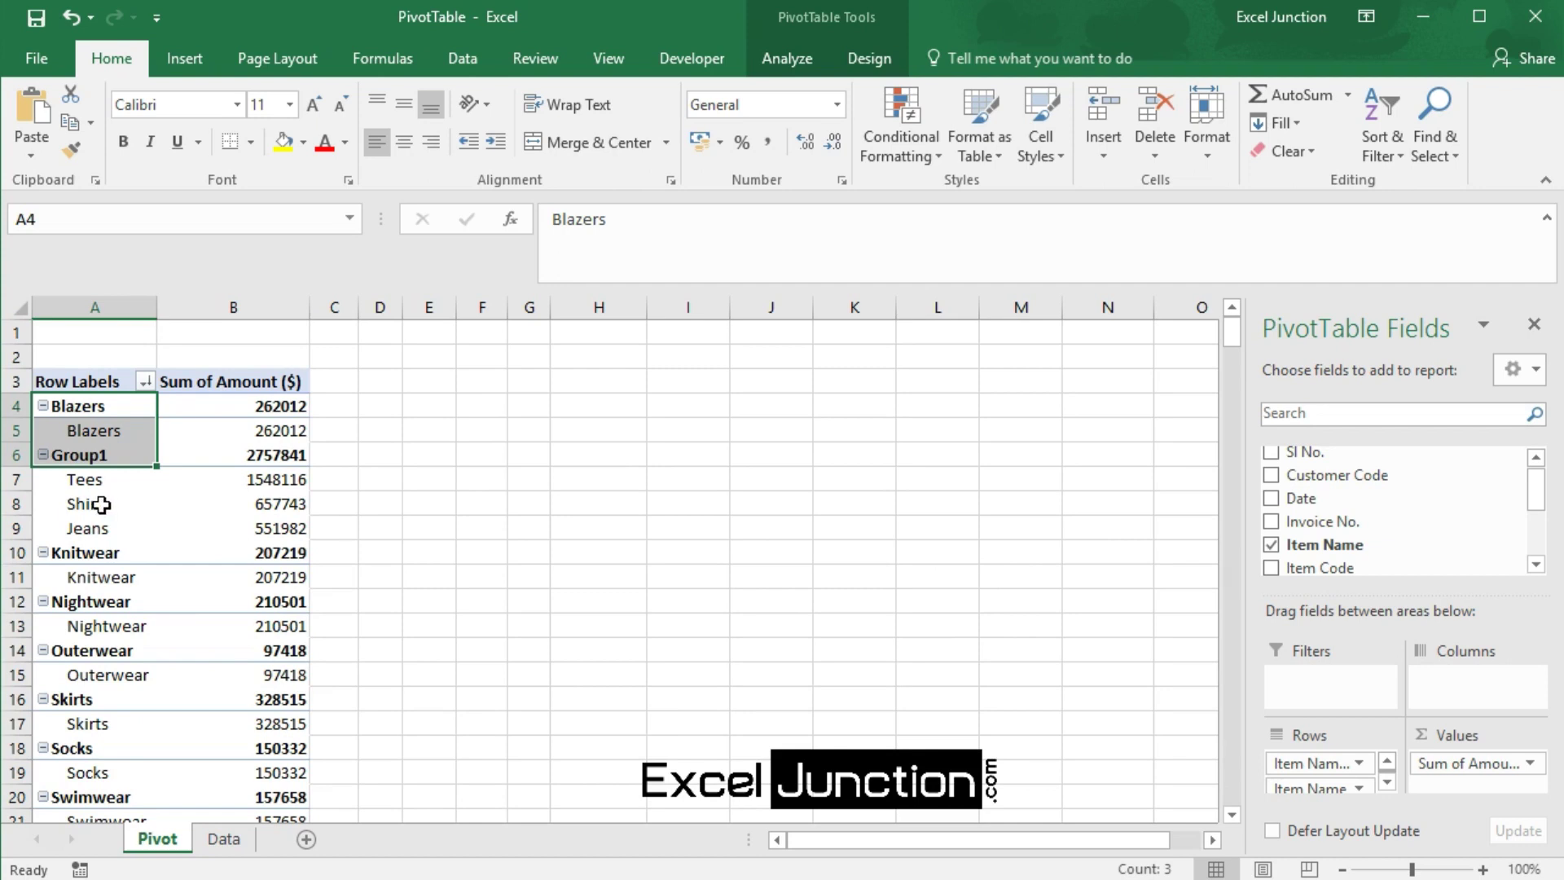
click(102, 504)
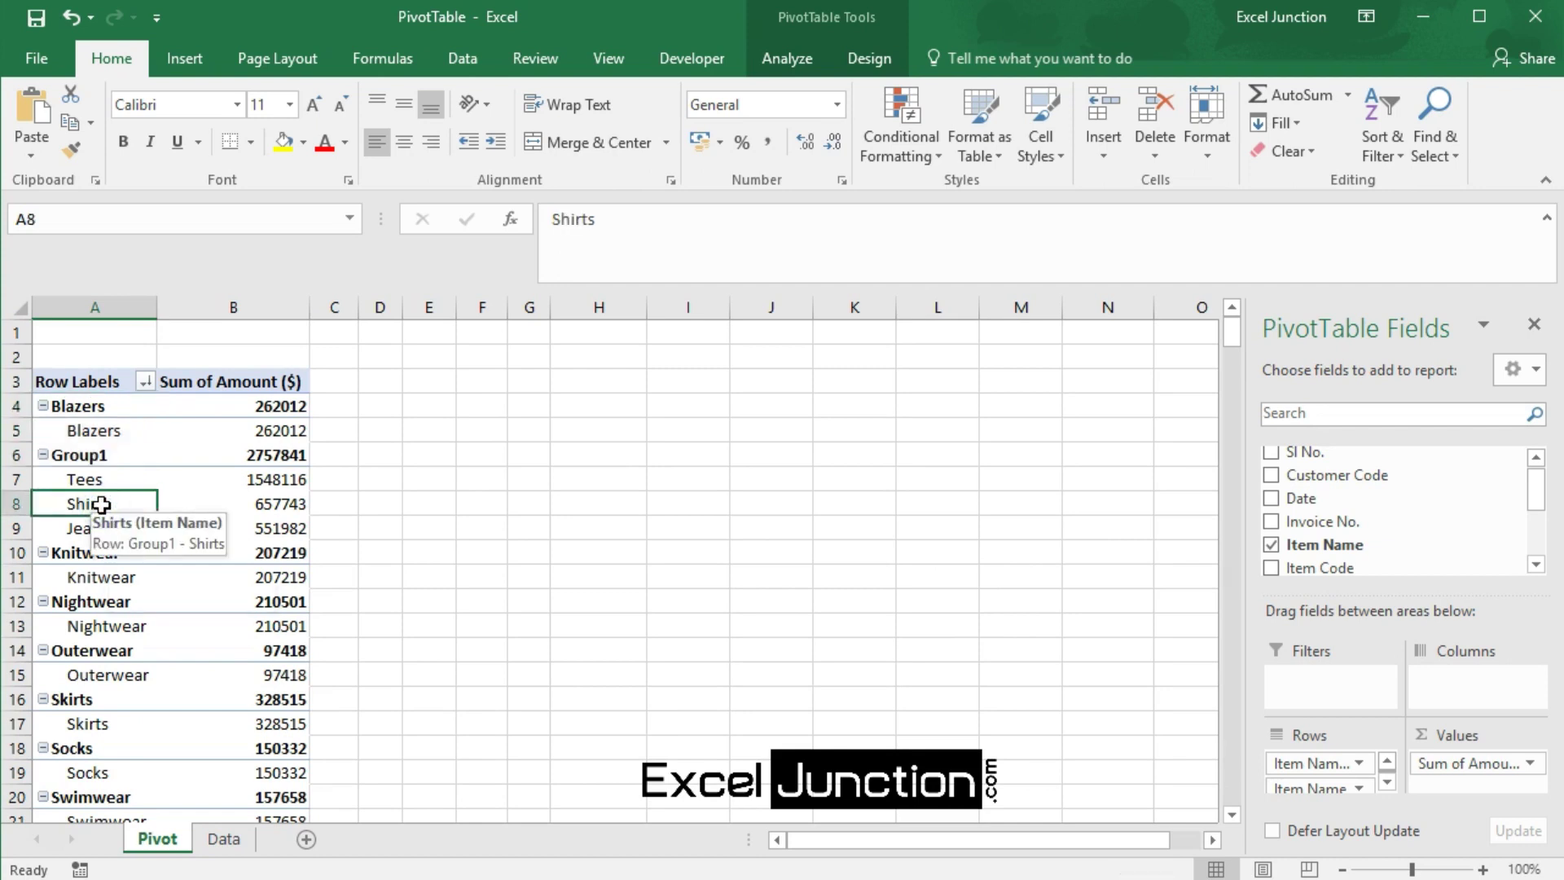
Collapse the entire item field so only Group1 and top-level rows show totals.
right_click(103, 504)
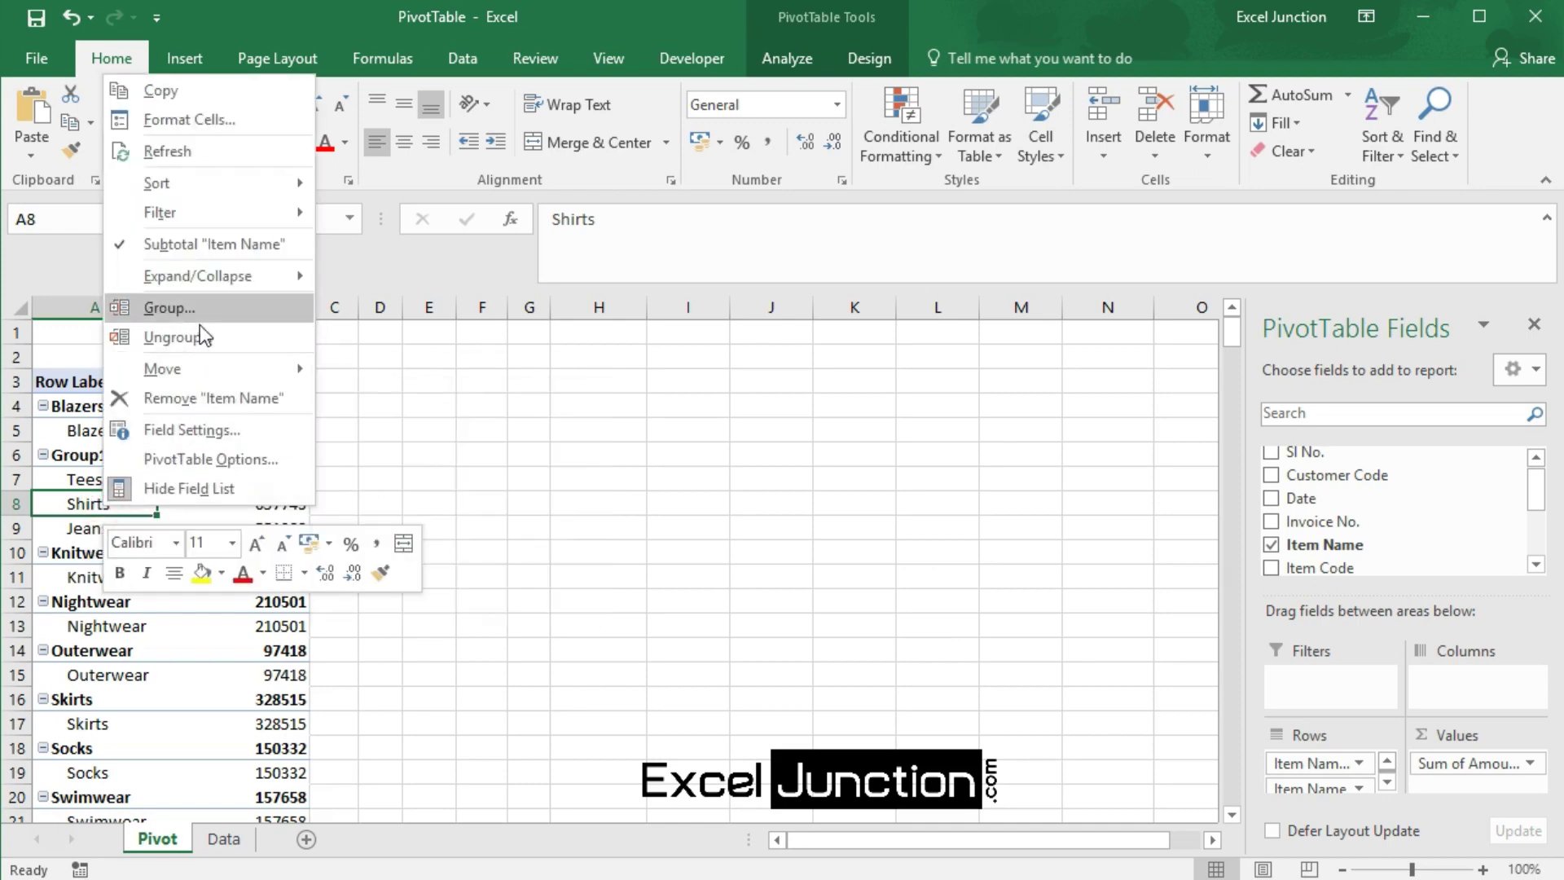
mouse_move(198, 276)
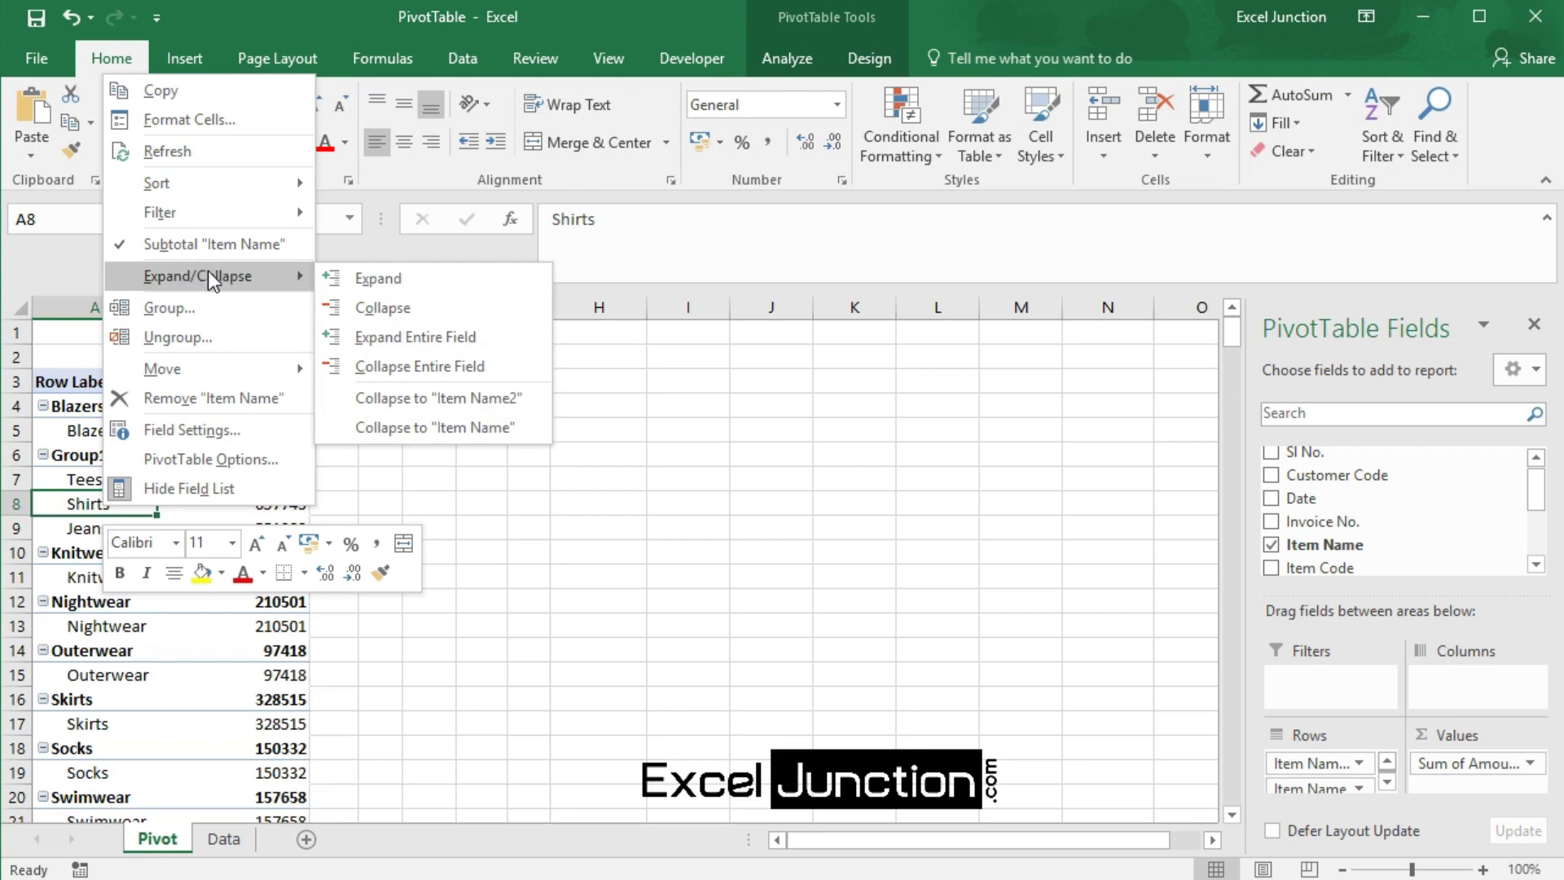
click(407, 366)
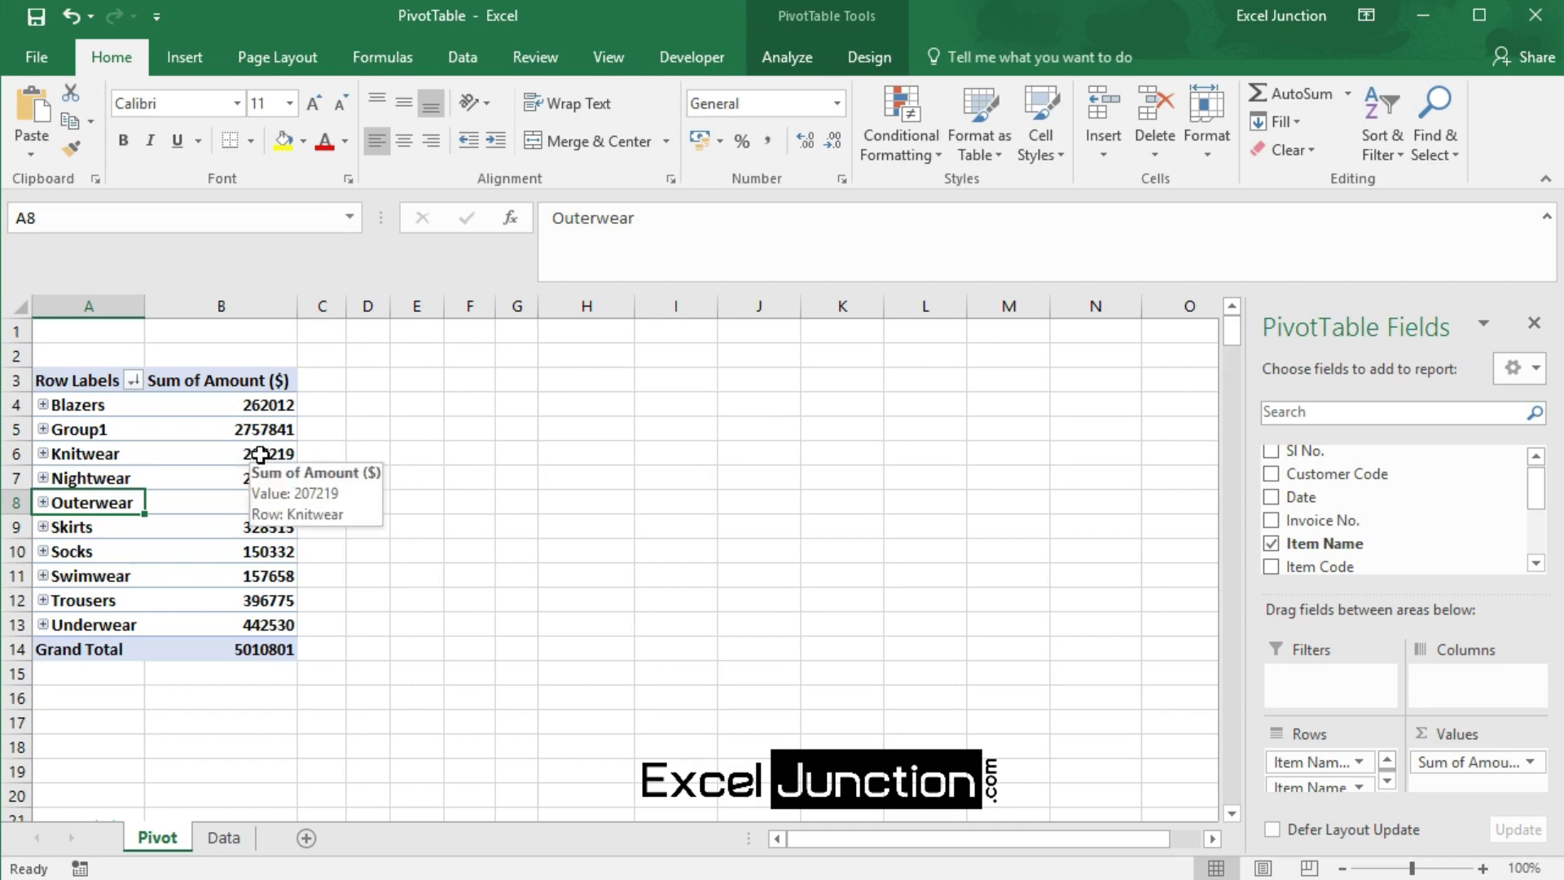
click(260, 454)
Re-sort the collapsed rows largest to smallest, Group1 first at 2757841.
right_click(248, 453)
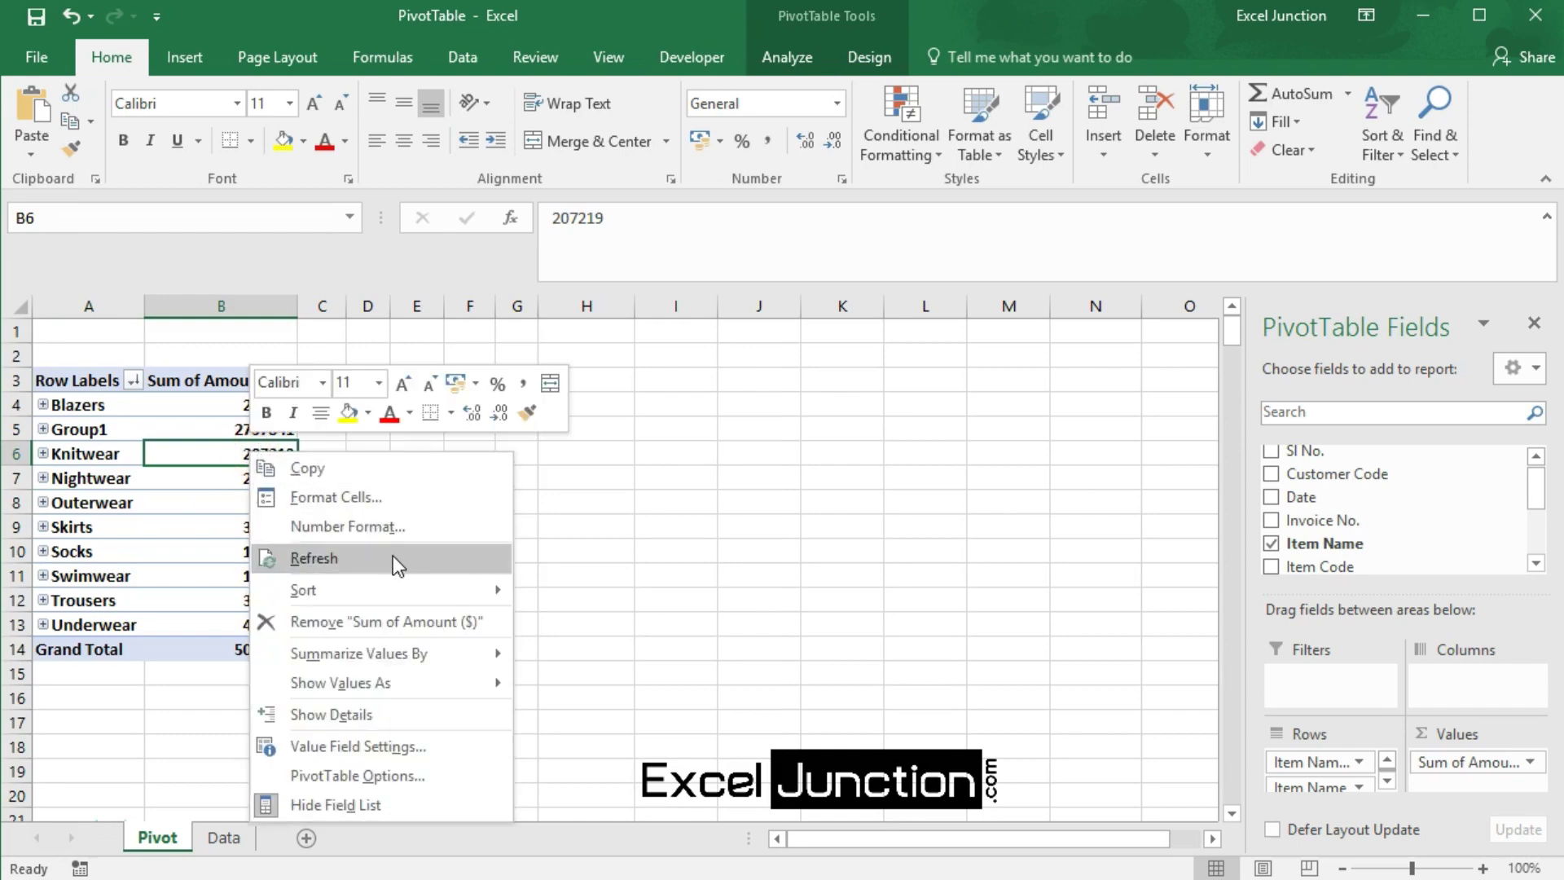
mouse_move(380, 591)
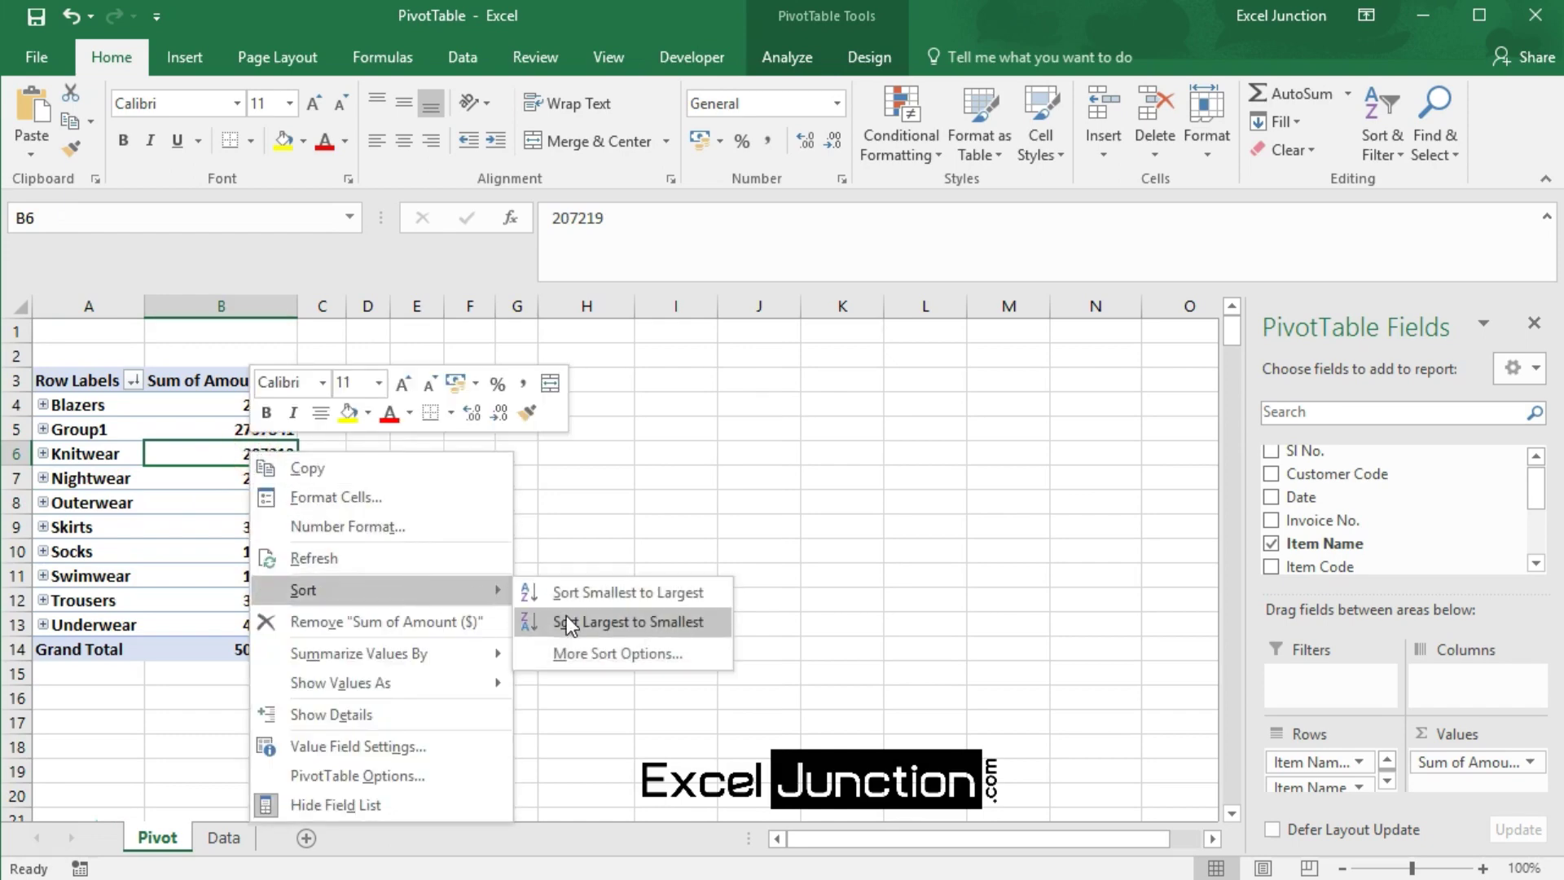
click(568, 616)
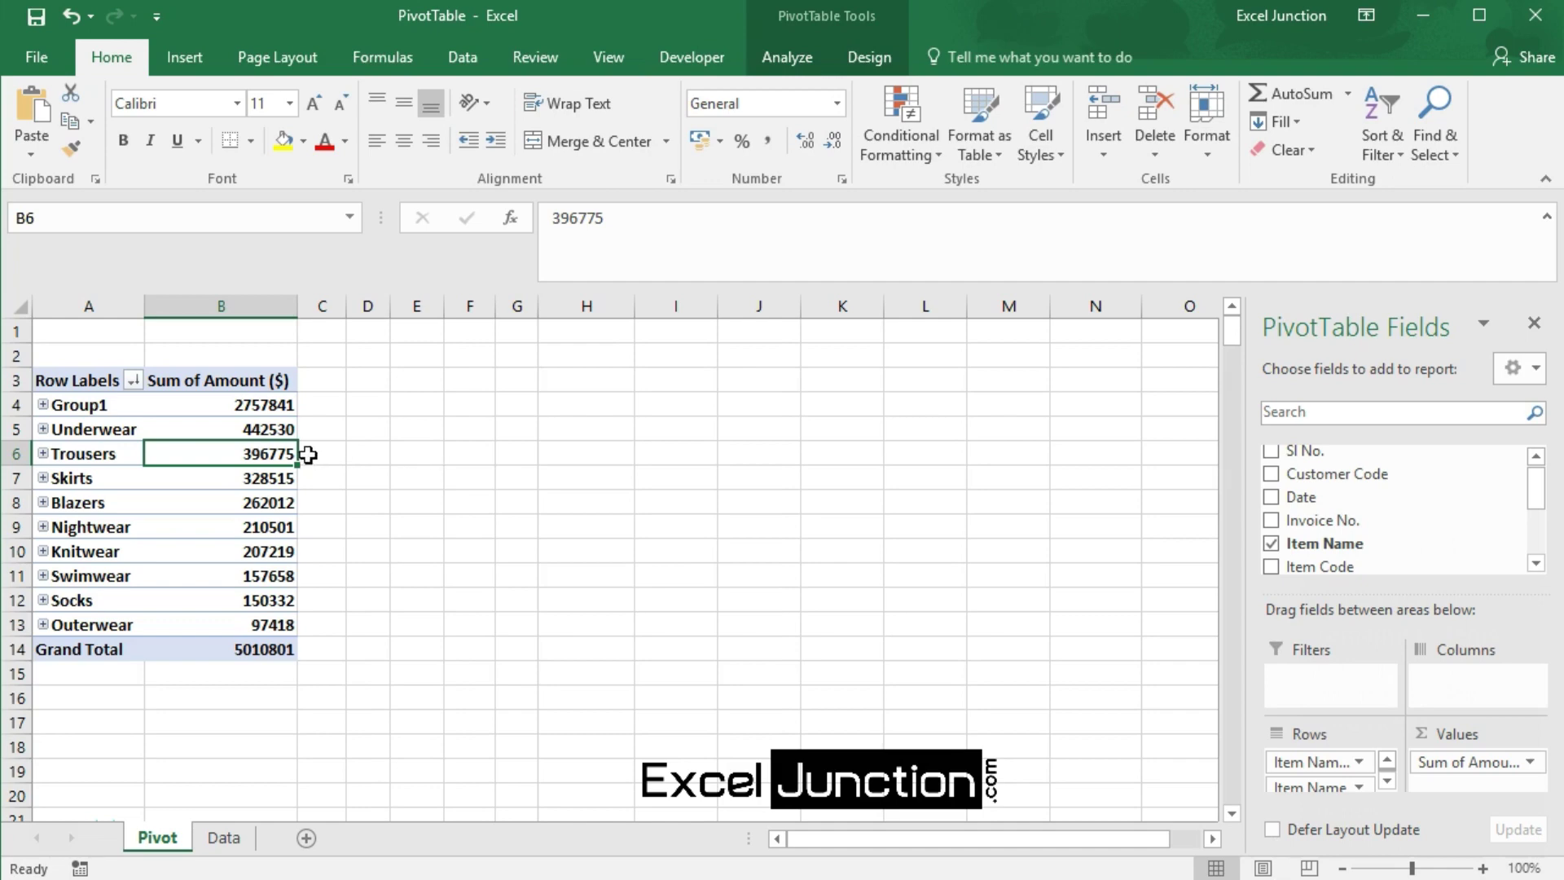
Group Underwear through Outerwear into Group2 totalling 2252960 beneath Group1.
drag(113, 431, 91, 597)
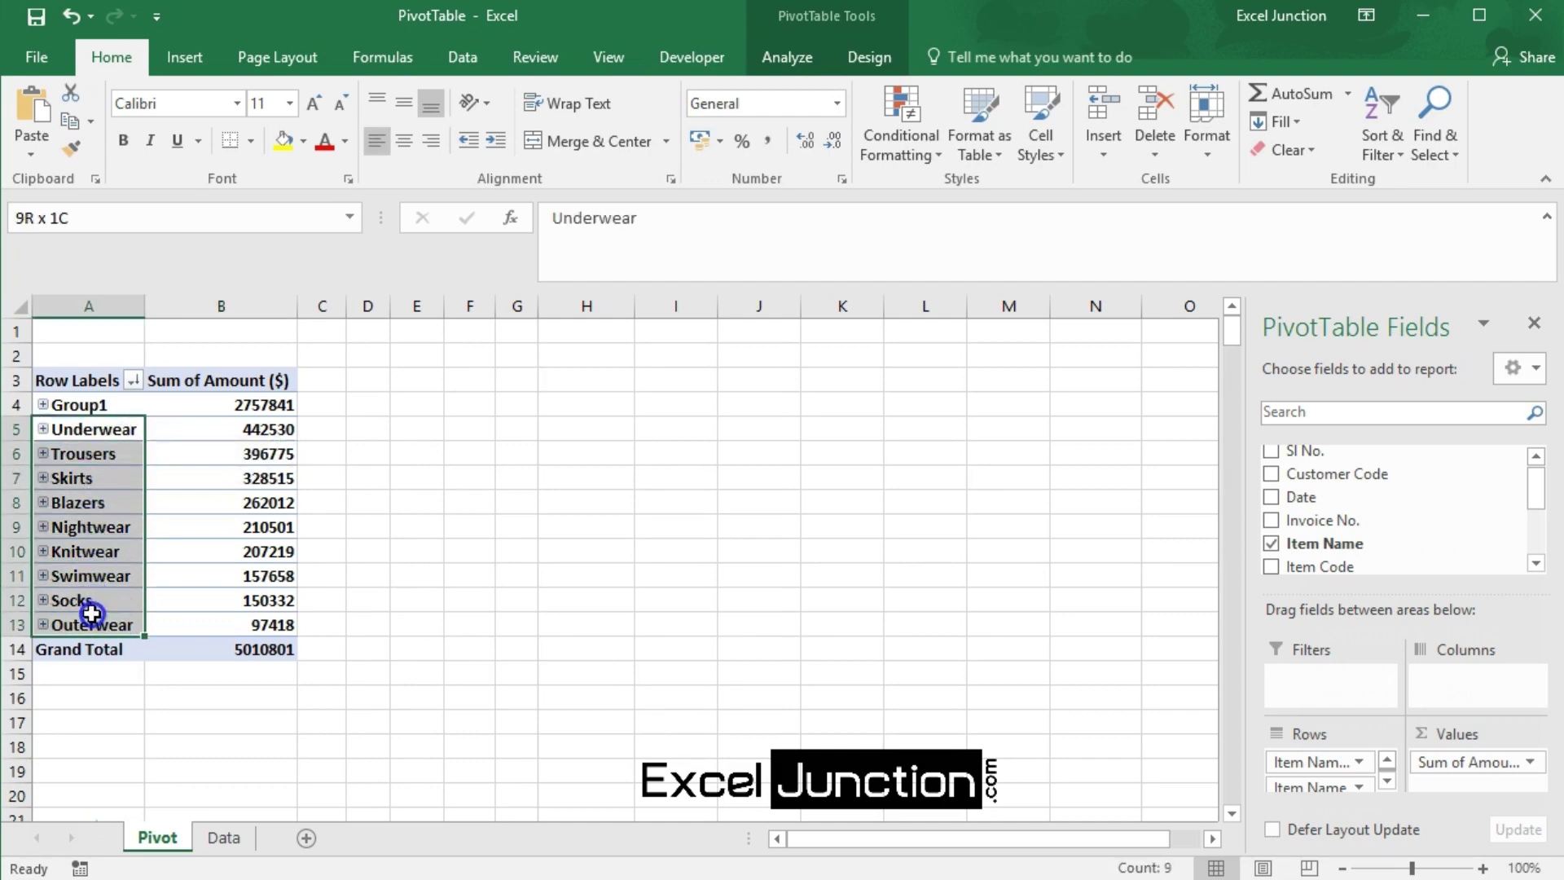
drag(92, 597, 88, 624)
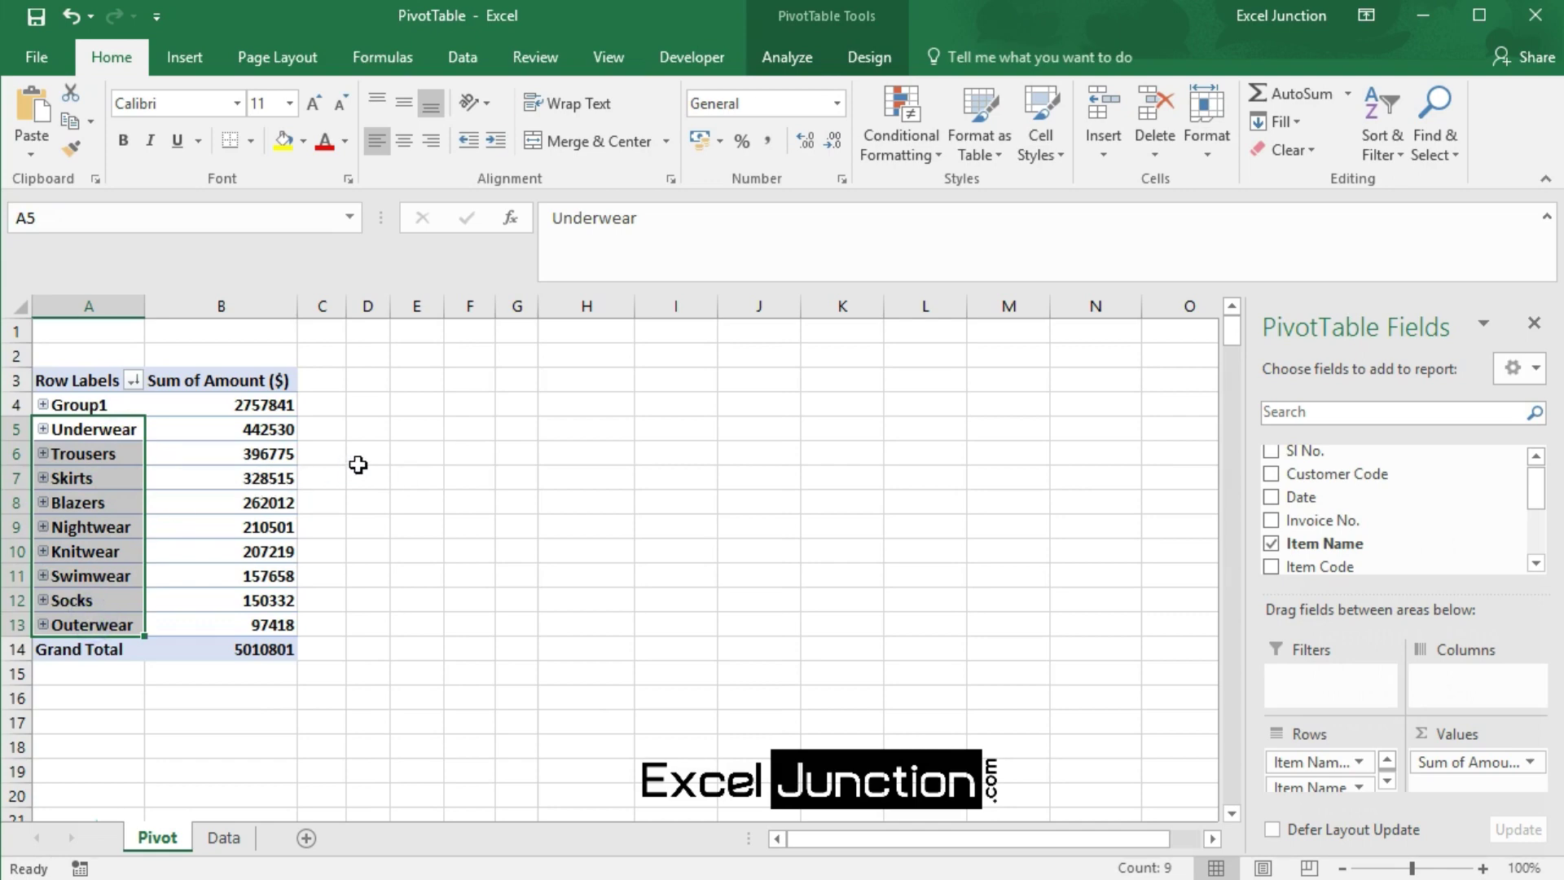
right_click(119, 479)
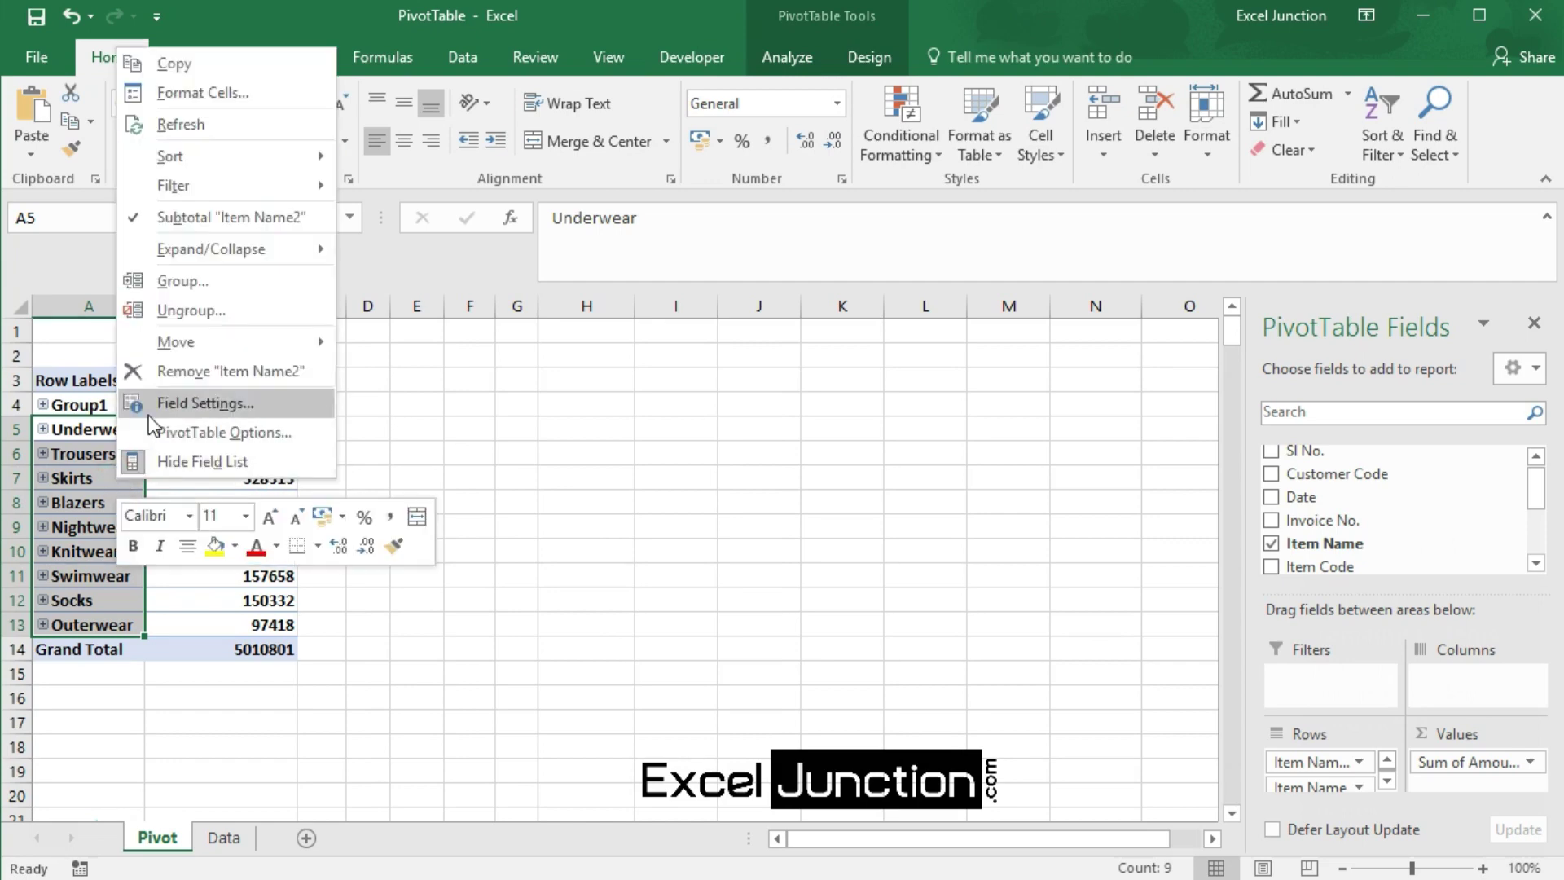
click(200, 284)
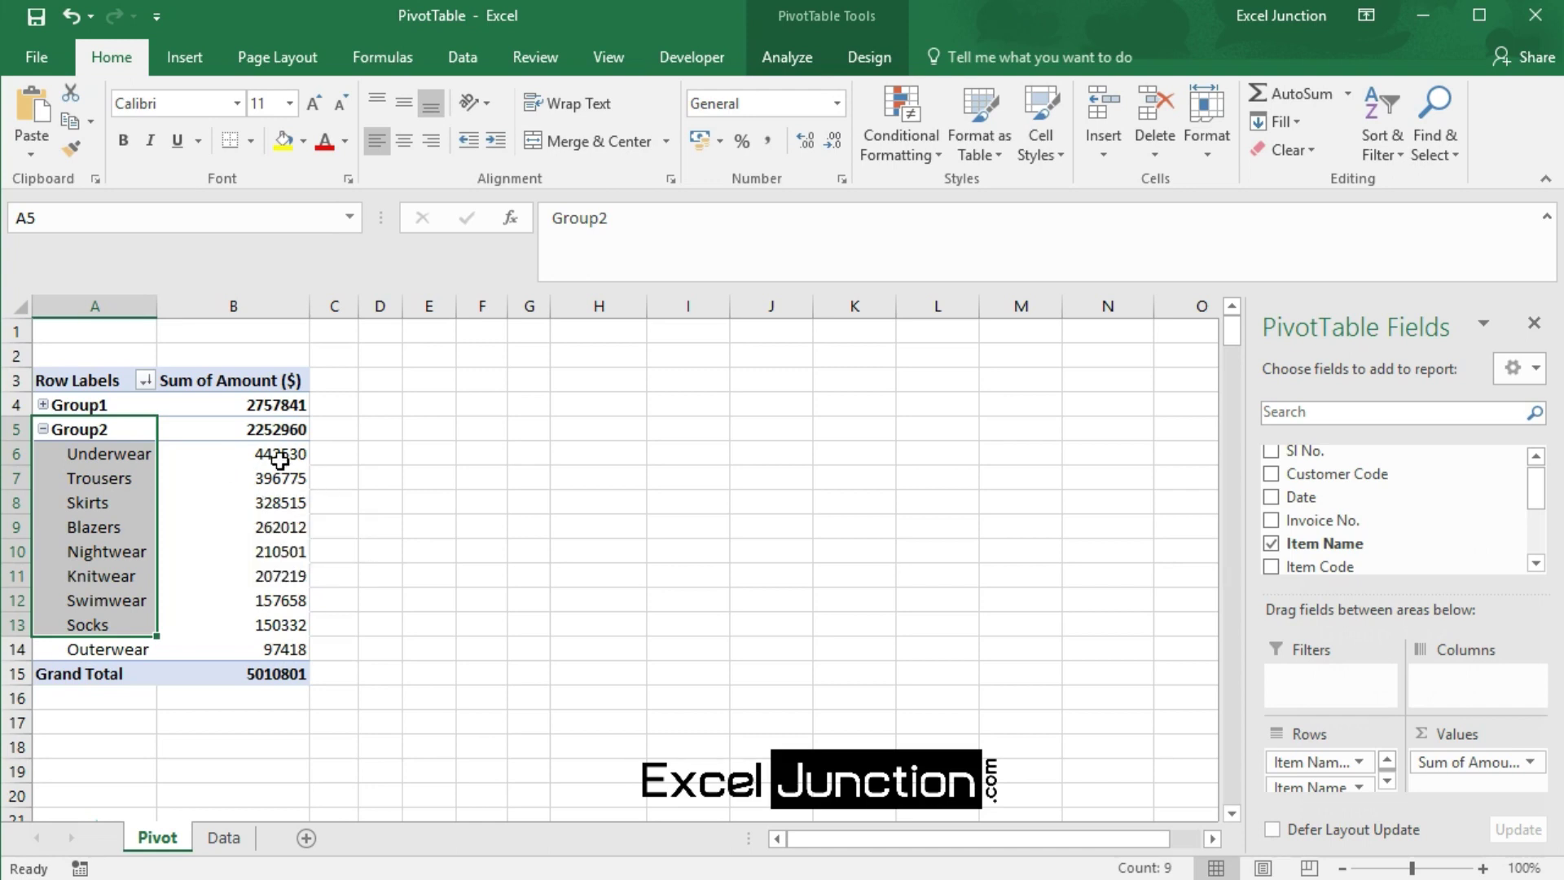
click(117, 406)
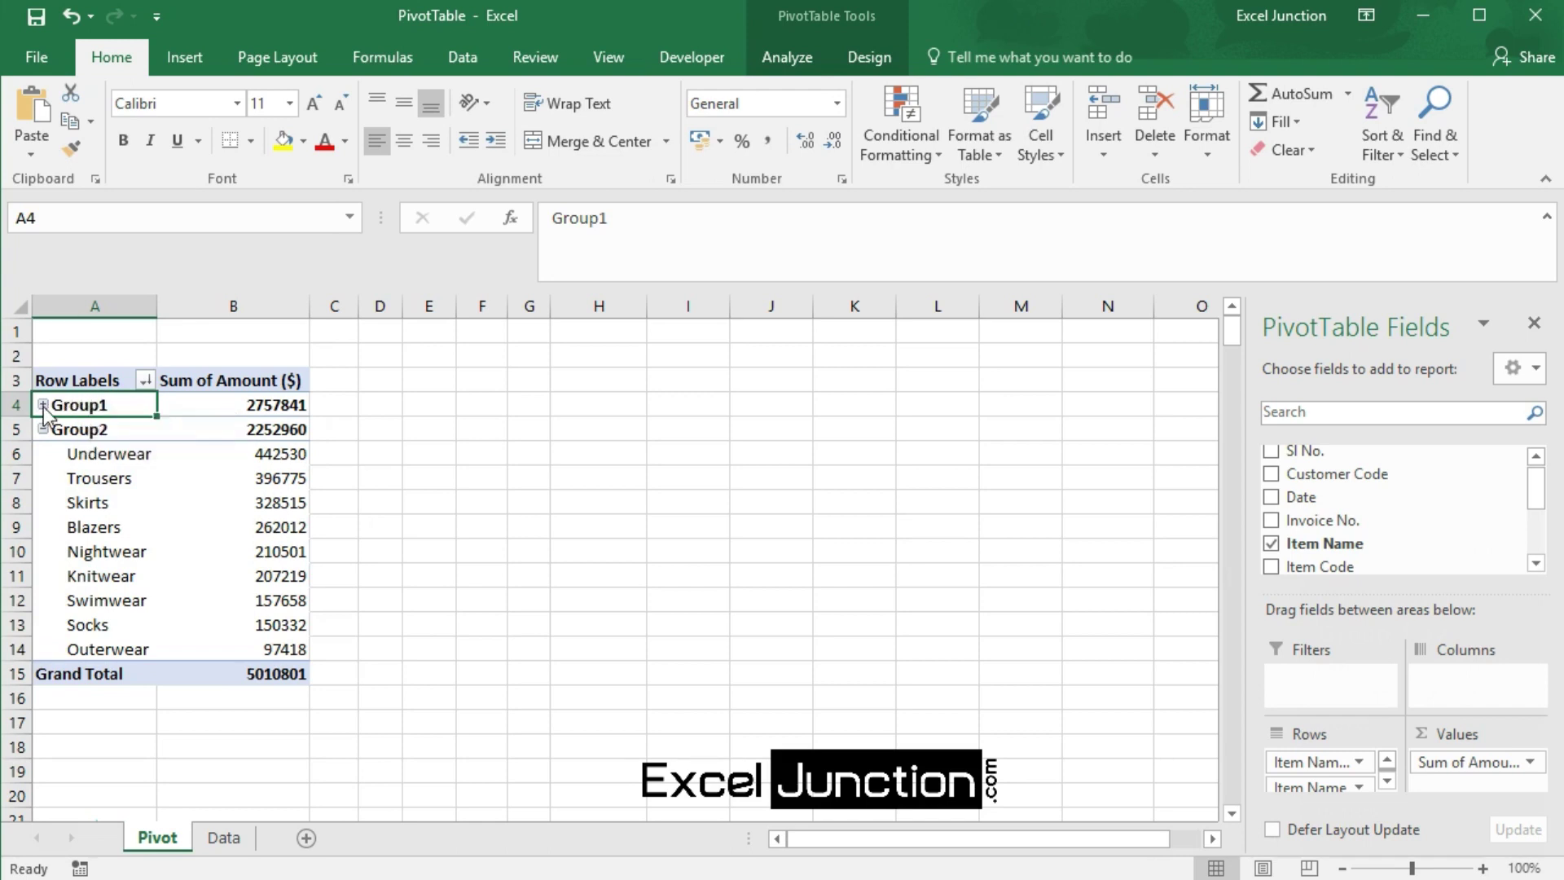
Expand Group1 to show Tees, Shirts and Jeans and select its name for renaming.
click(43, 404)
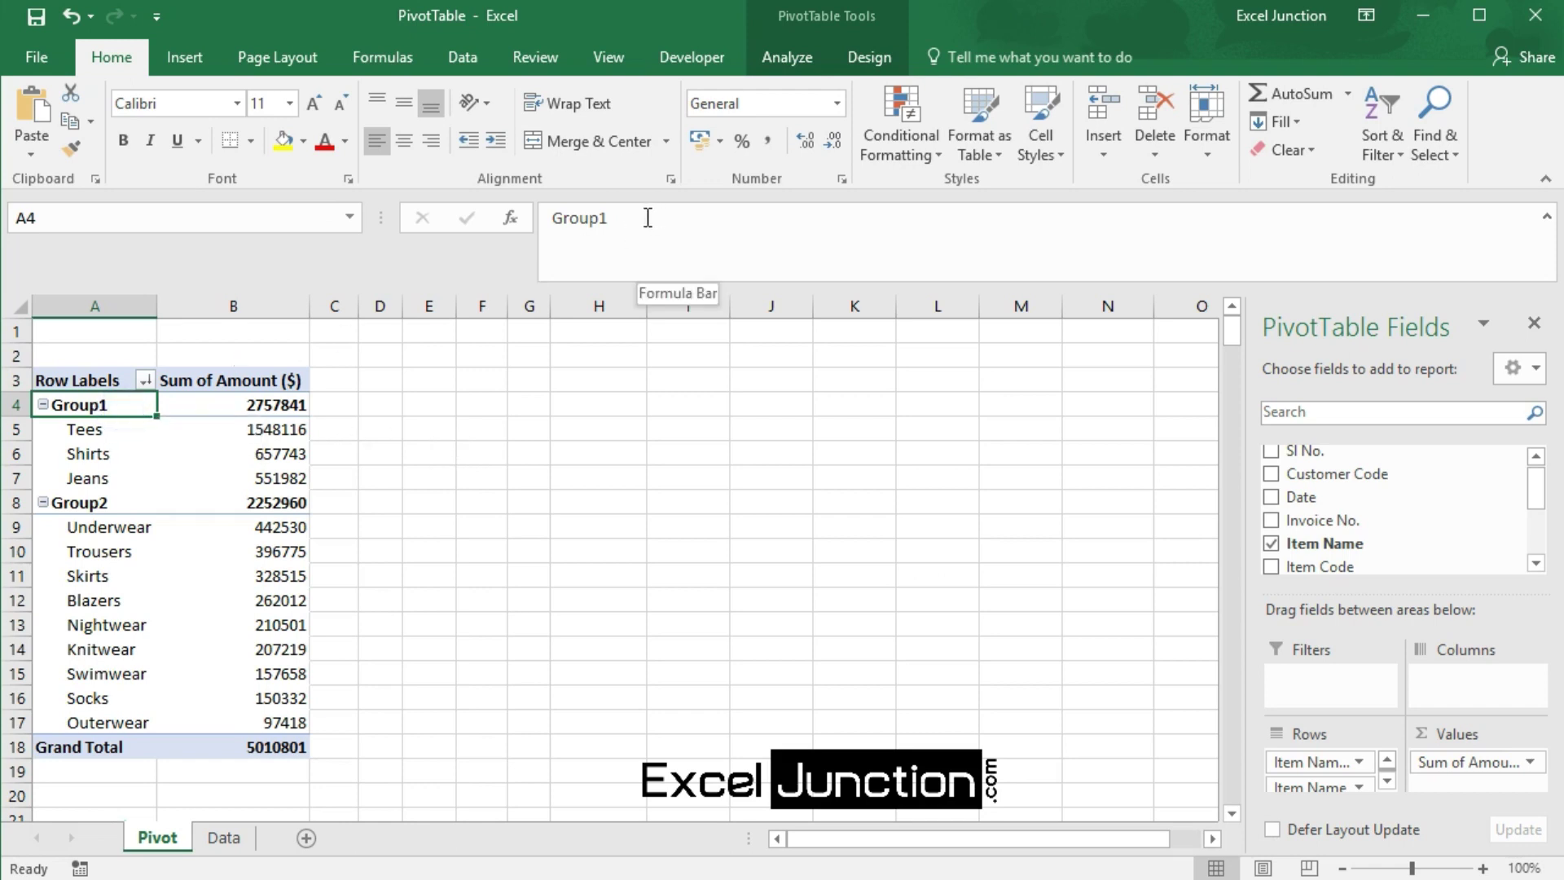
drag(641, 217, 550, 218)
text(A)
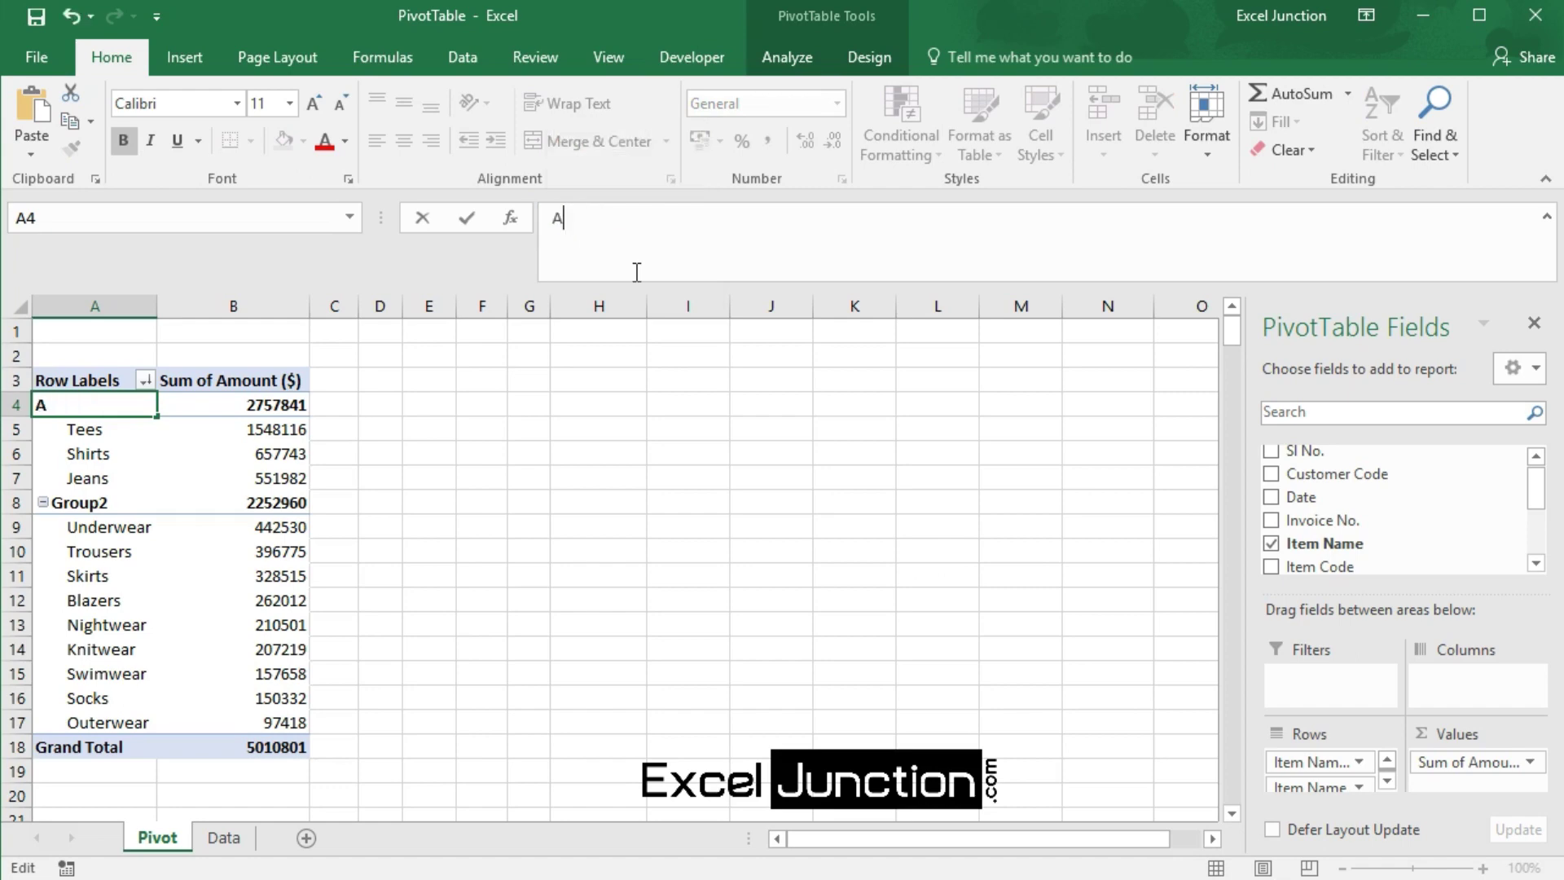
Confirm Group1 renamed to A, then overwrite Group2 with B in the formula bar.
key(Return)
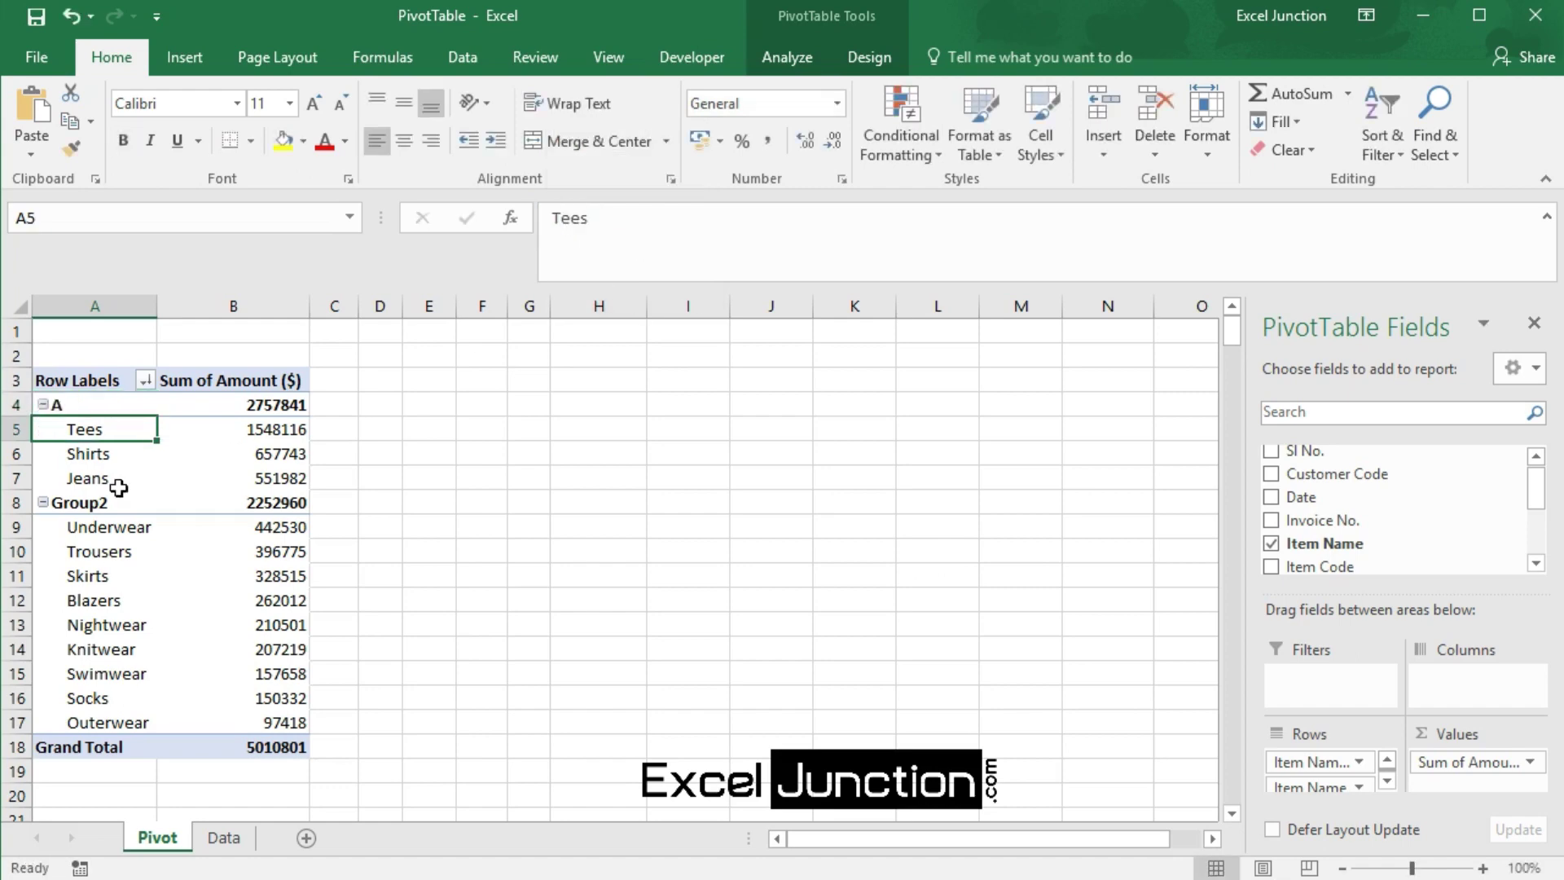
click(74, 502)
drag(623, 225, 541, 224)
text(B)
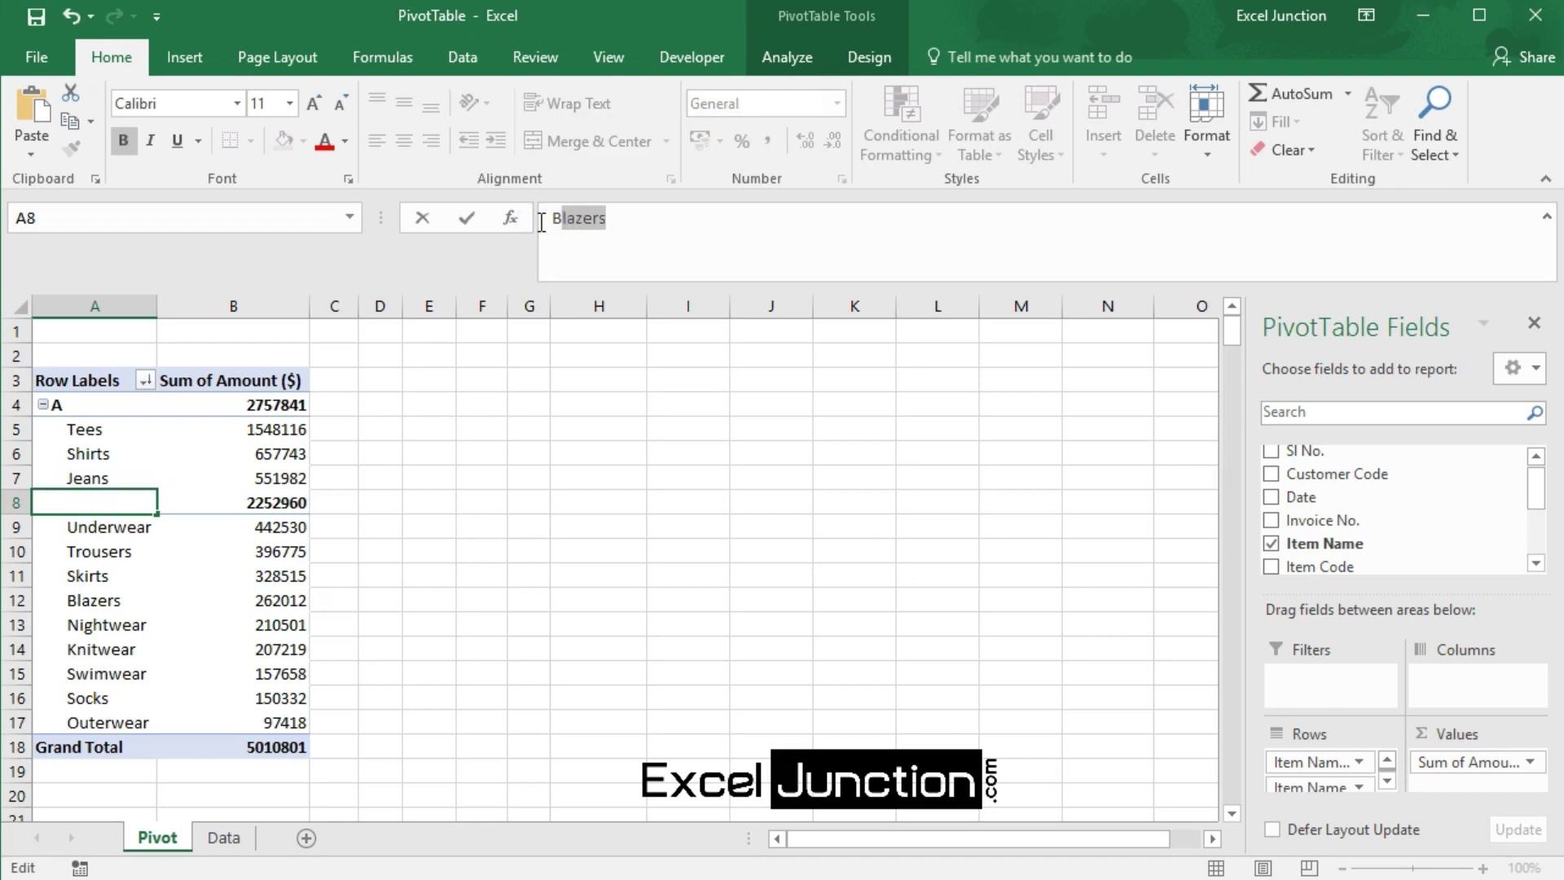
key(Delete)
key(Return)
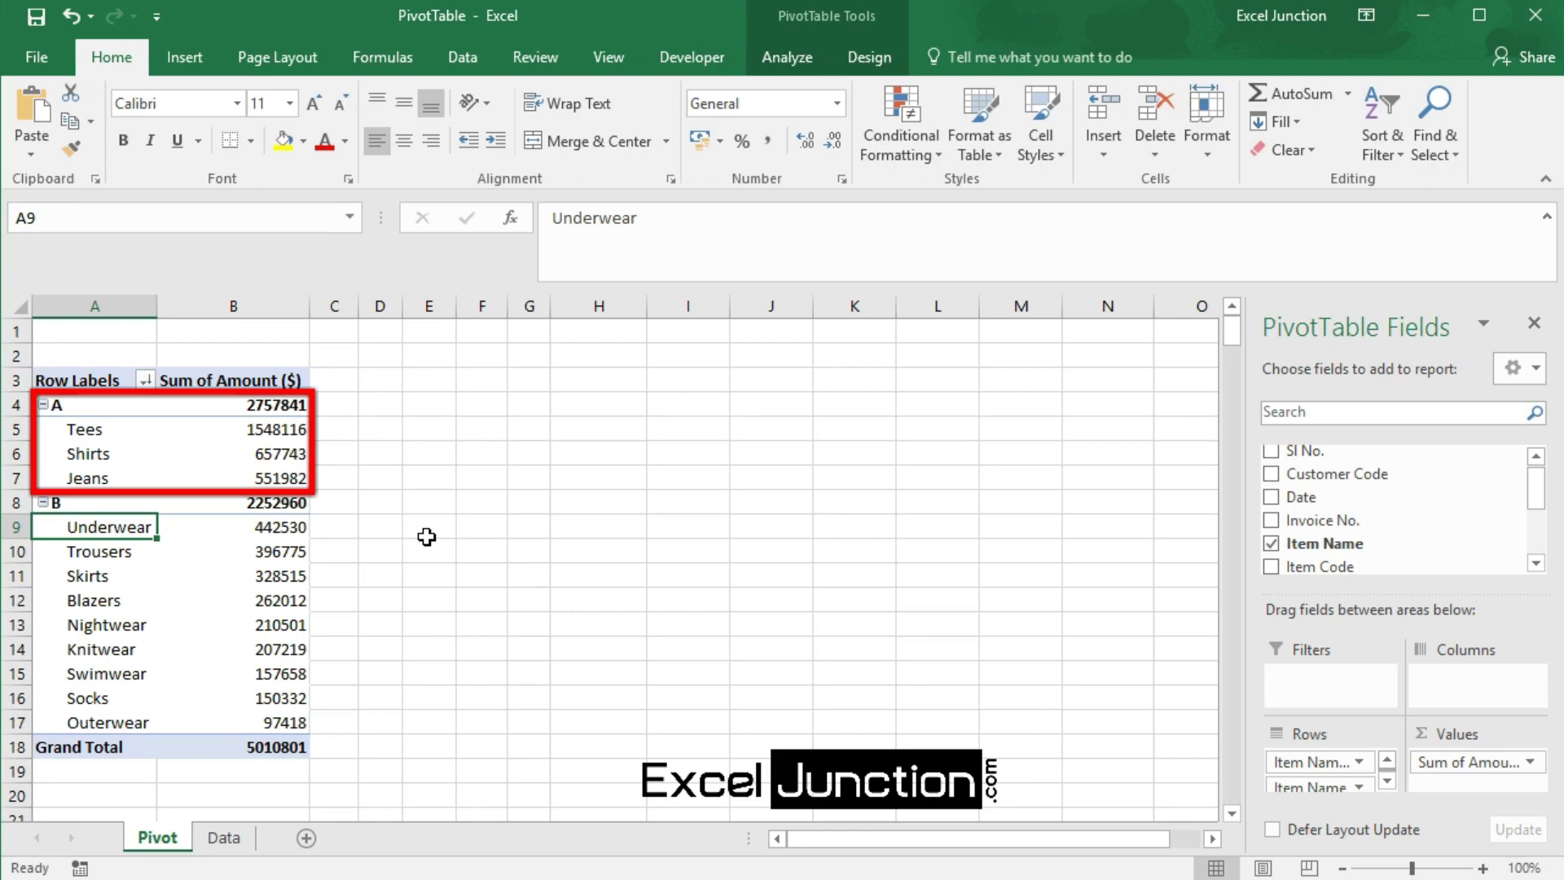
click(299, 407)
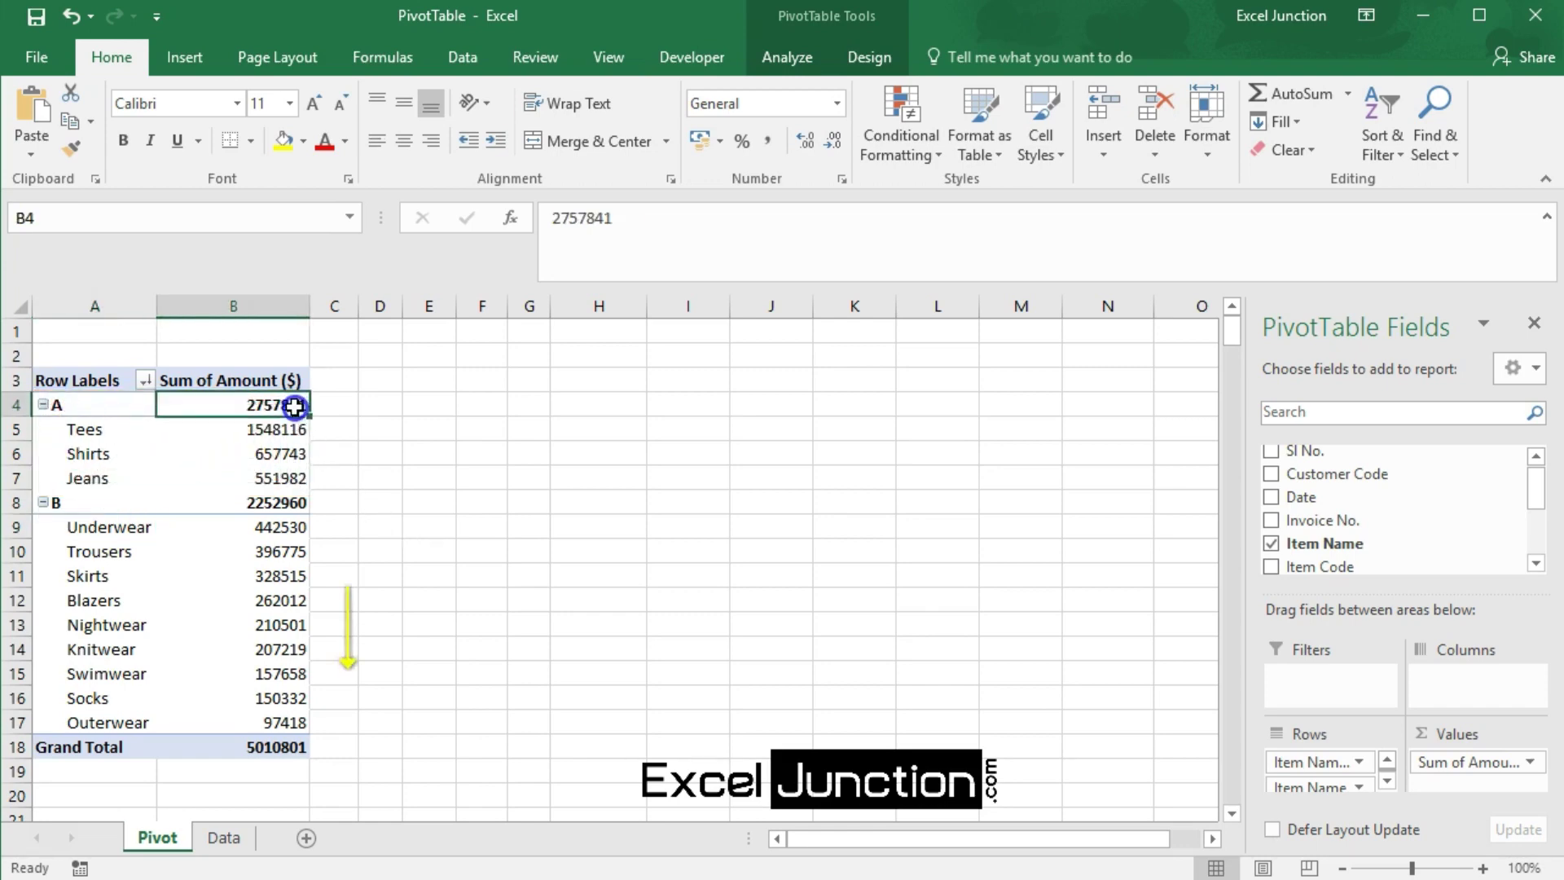
click(263, 504)
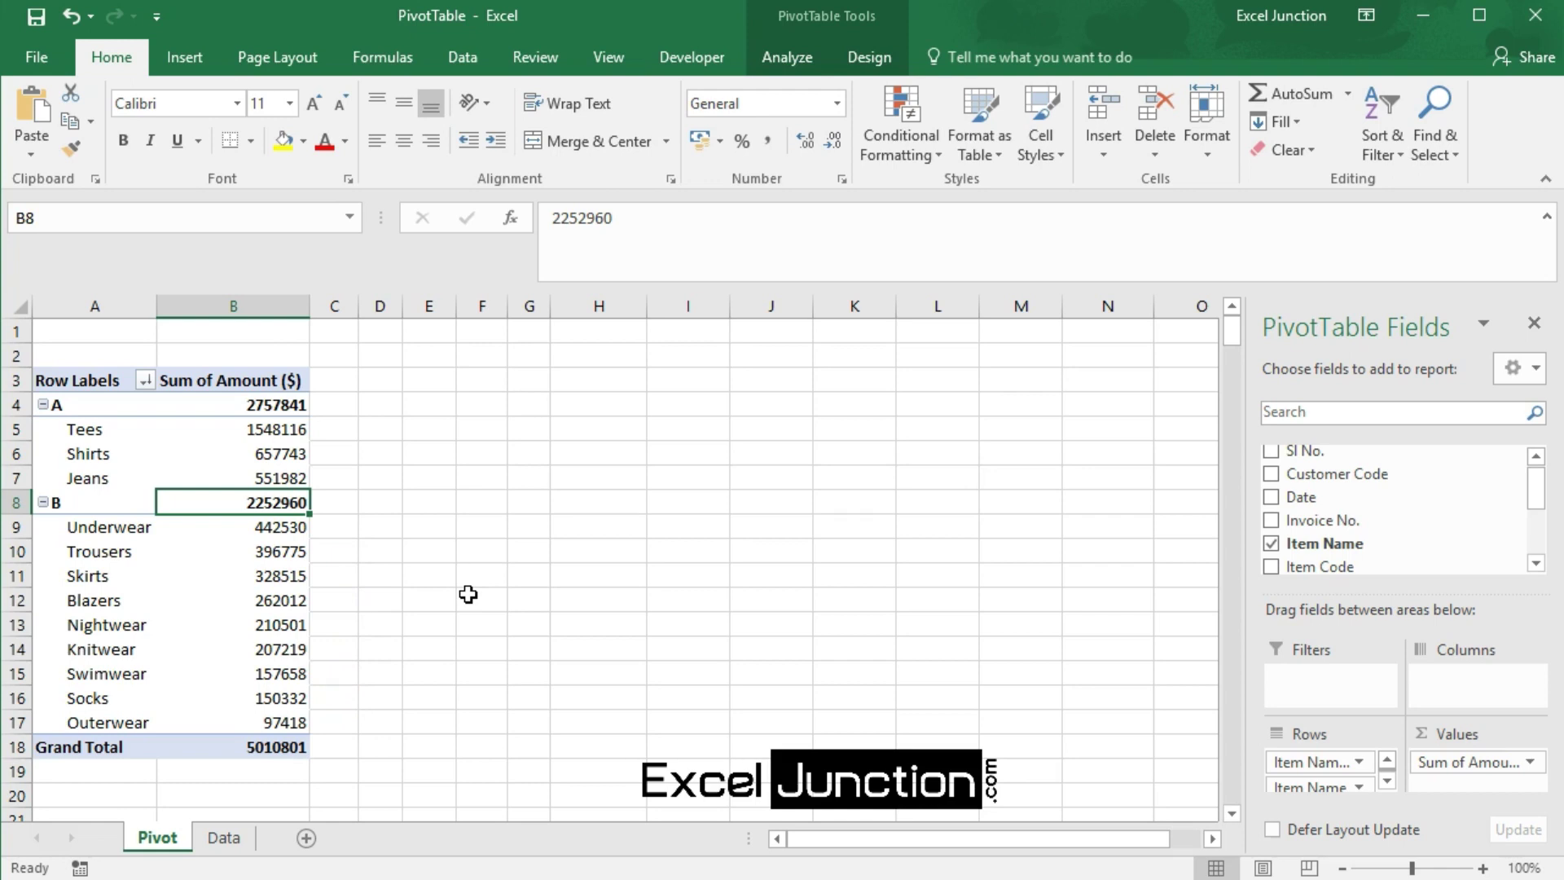
click(102, 505)
Select both the A and B labels and bring up their pivot context menu.
click(91, 408)
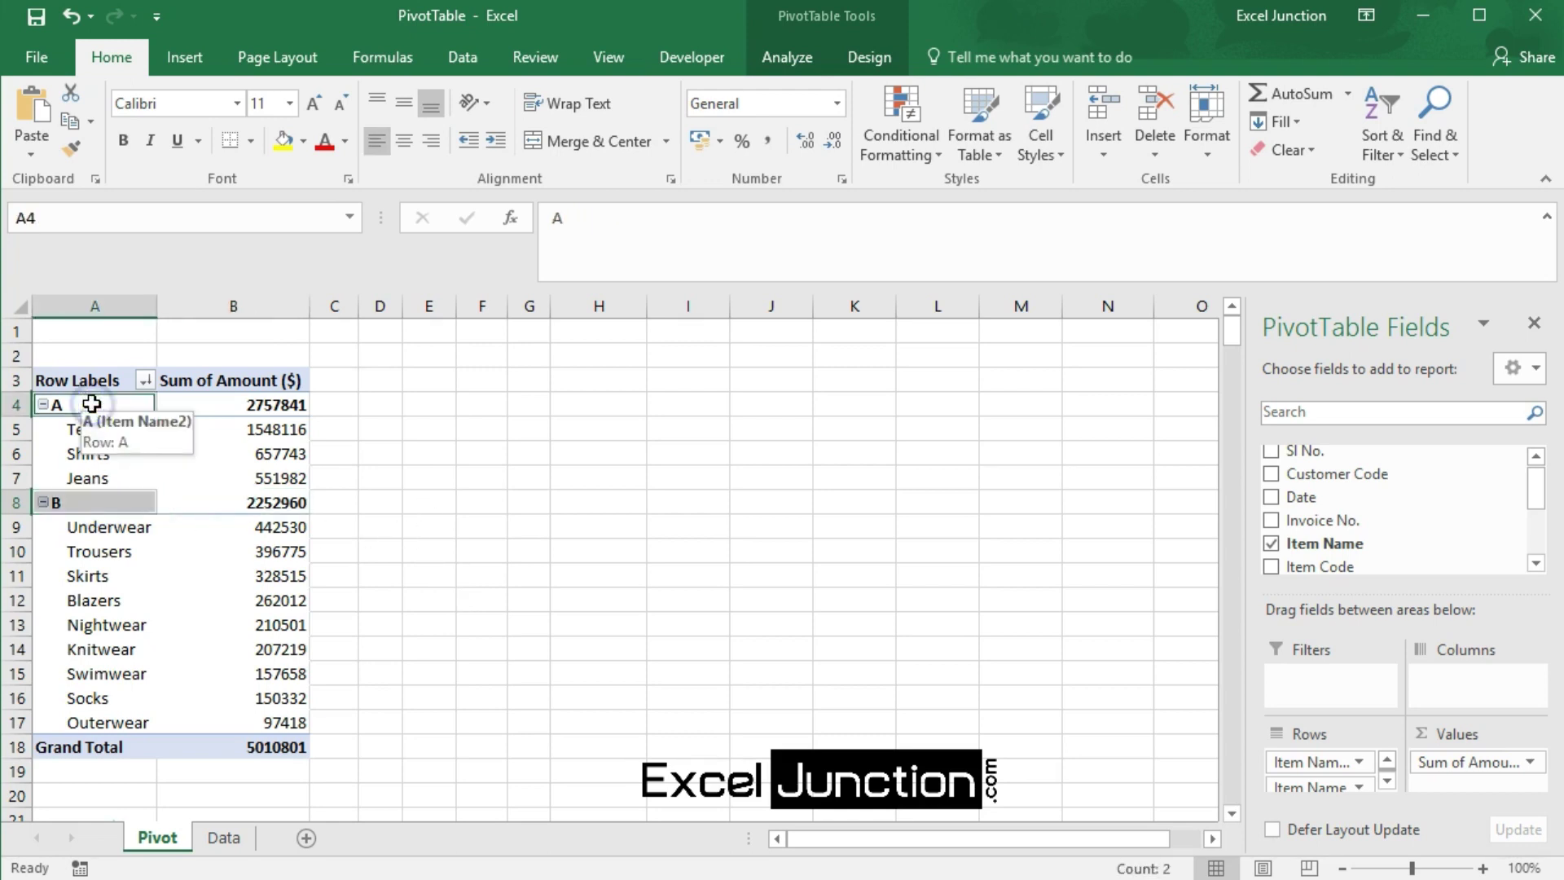
right_click(92, 404)
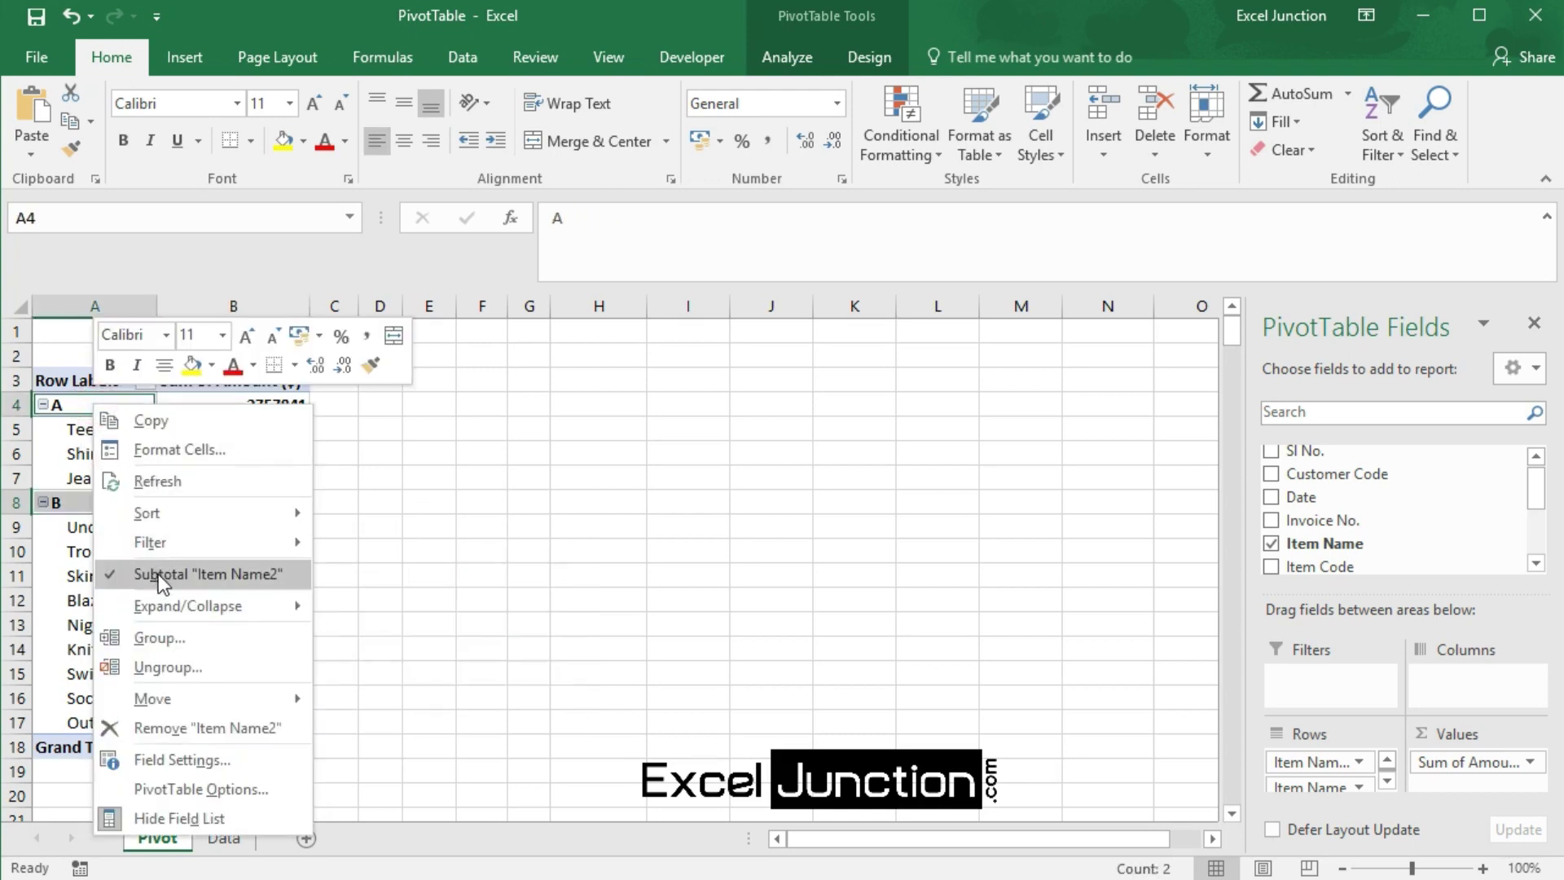